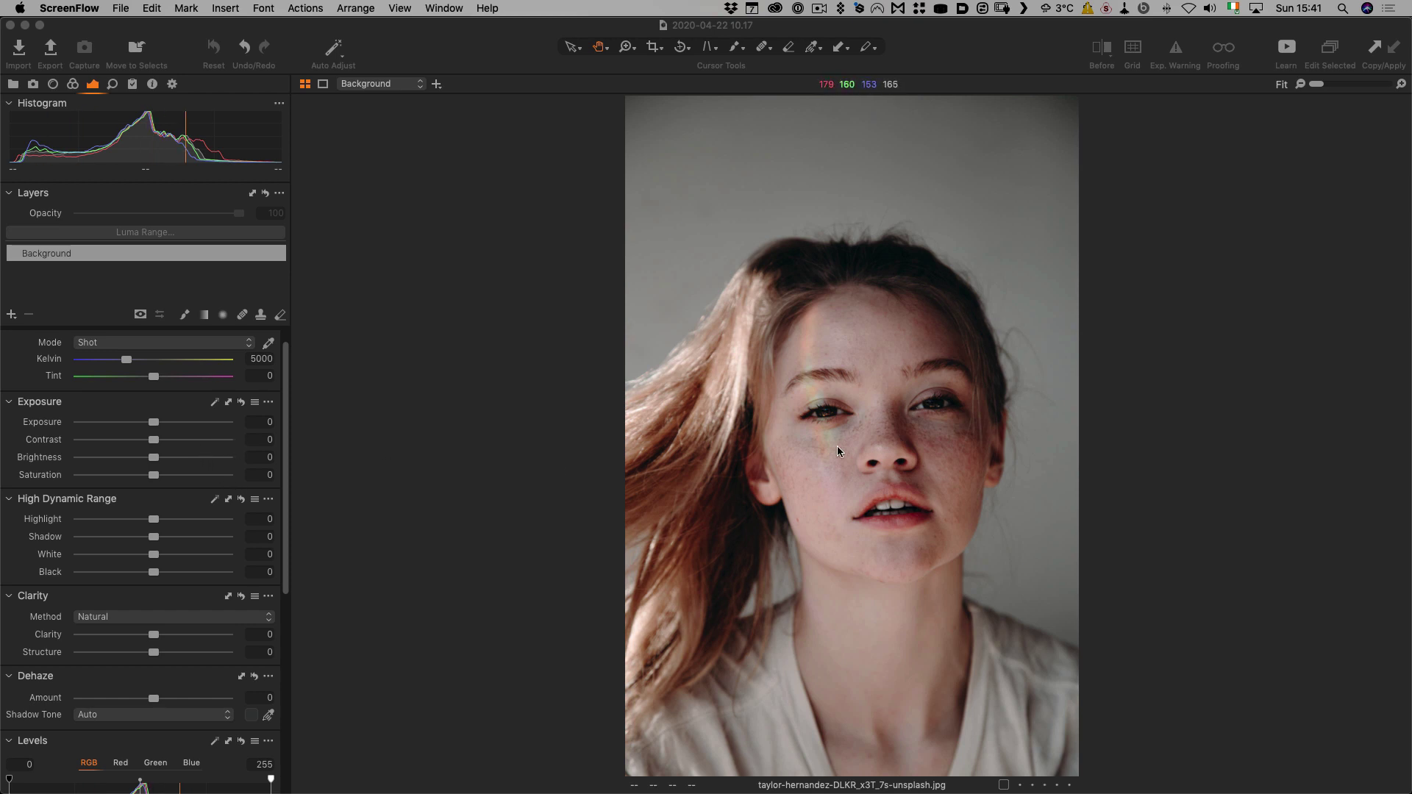
Paint a mask loop around the face with the Draw Mask brush, creating Adjustment Layer 1.
click(185, 315)
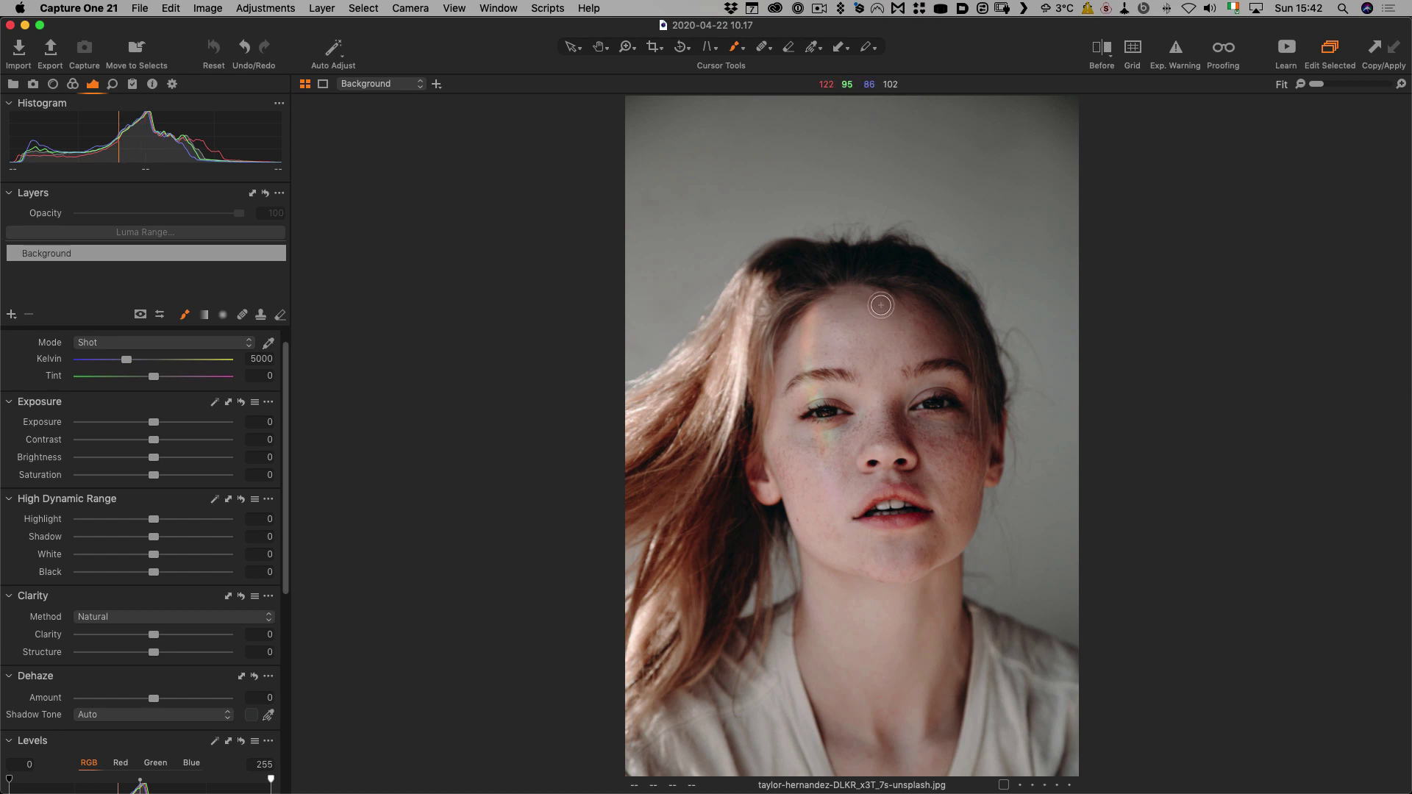
mouse_move(882, 302)
mouse_down()
mouse_move(803, 322)
mouse_move(776, 454)
mouse_move(812, 546)
mouse_move(895, 572)
mouse_move(941, 553)
mouse_move(967, 521)
mouse_move(981, 402)
mouse_move(936, 321)
mouse_move(862, 300)
mouse_up()
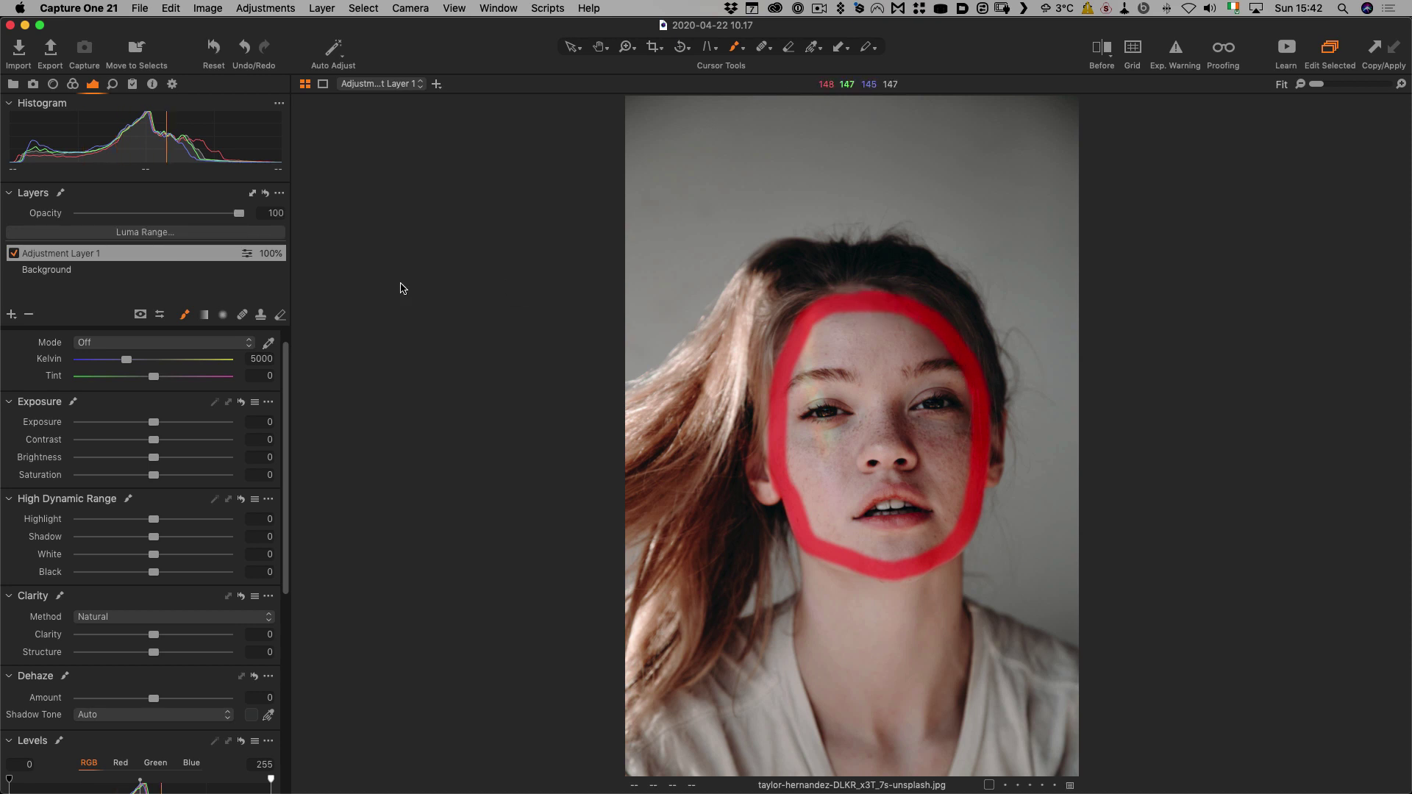
Fill the face mask, then erase it from the left eye, eyebrows and lips at 100% opacity and flow.
right_click(200, 257)
click(224, 288)
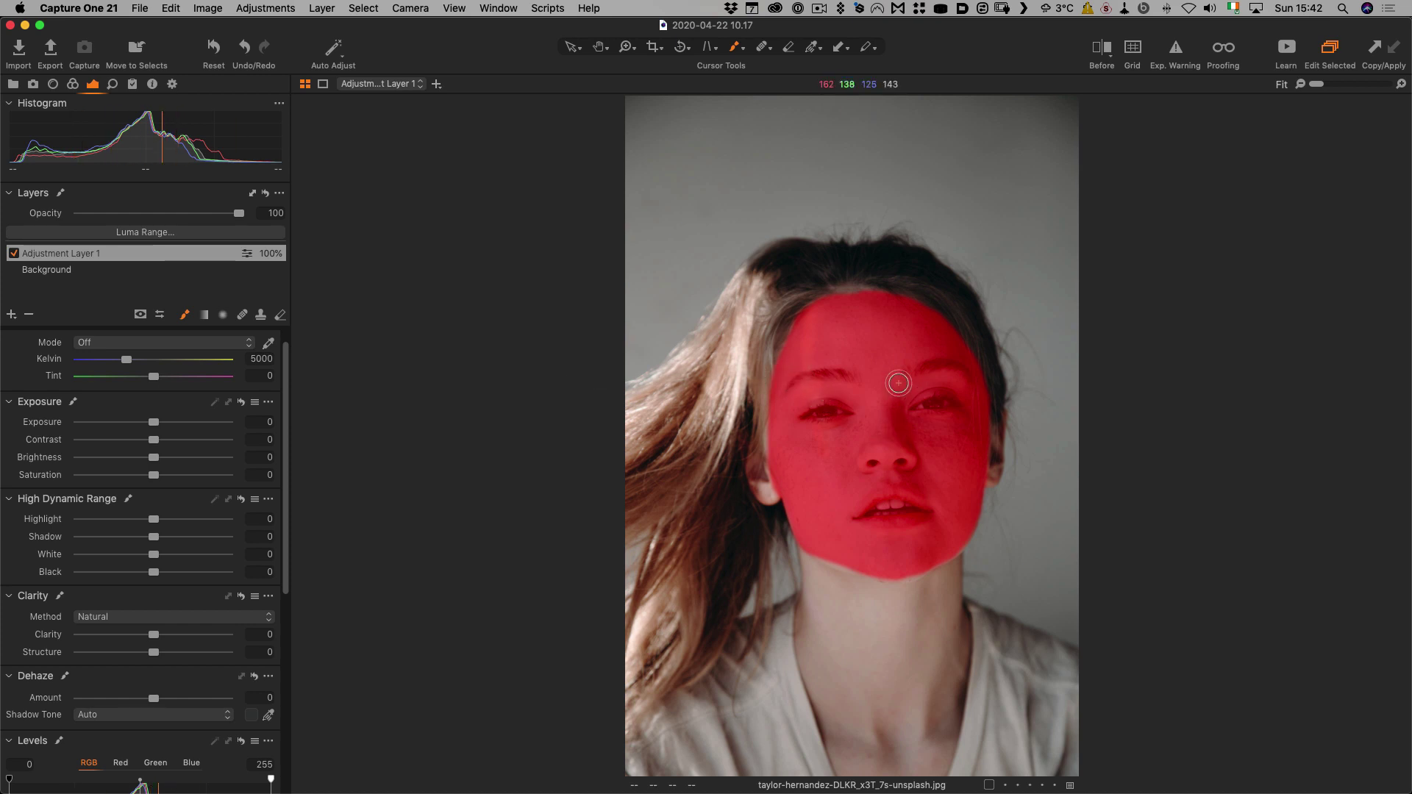
key(e)
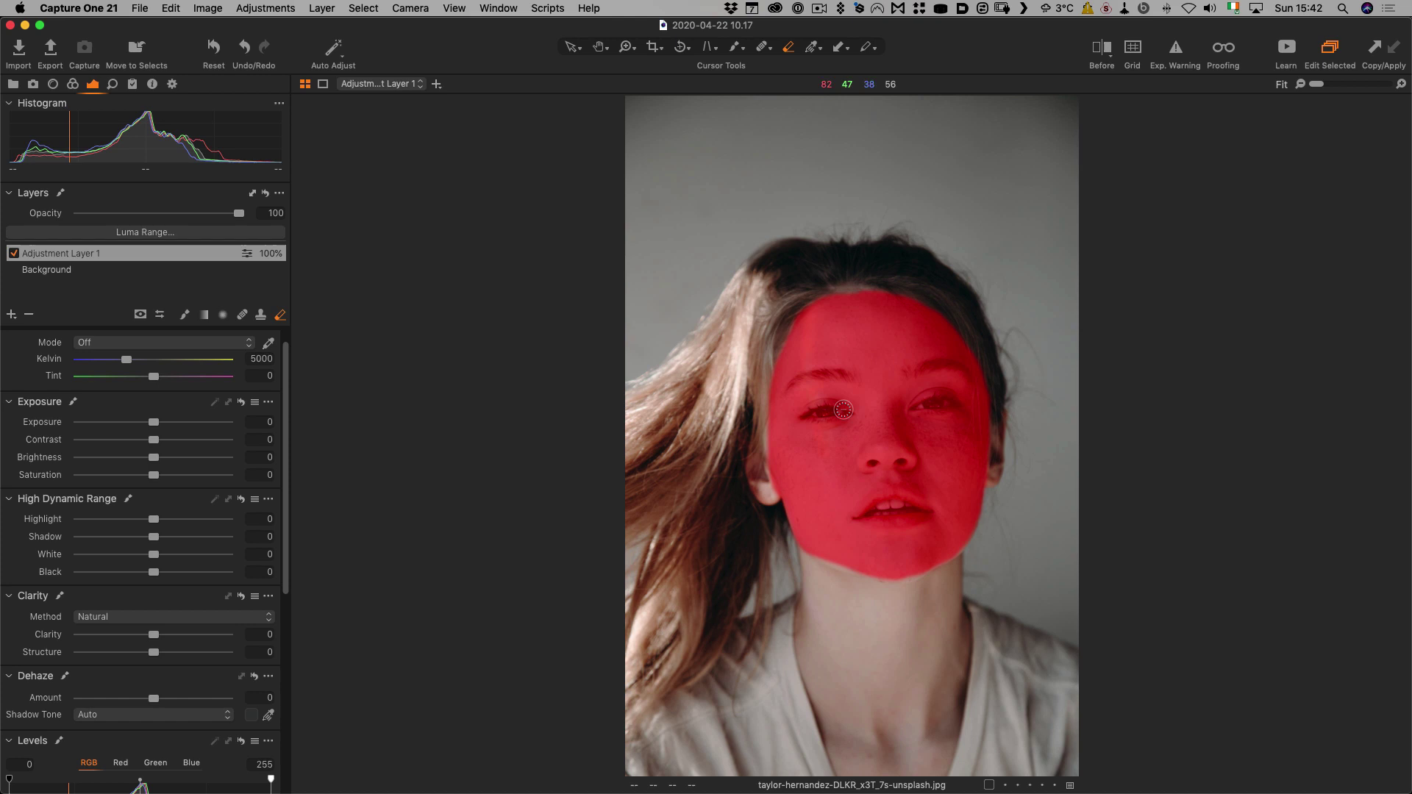
mouse_move(846, 408)
mouse_down()
mouse_move(804, 416)
mouse_move(845, 412)
mouse_move(862, 386)
mouse_move(787, 390)
mouse_up()
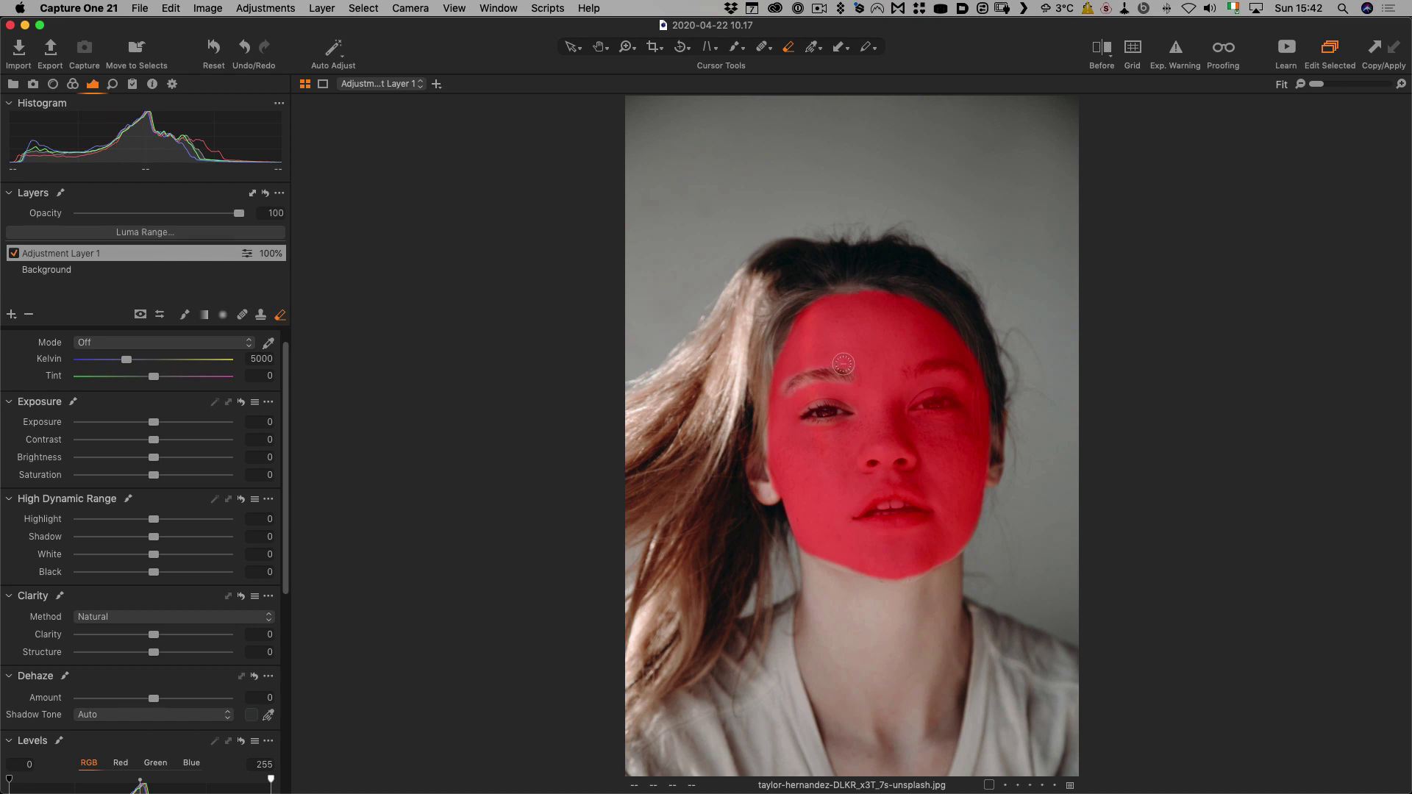
right_click(836, 416)
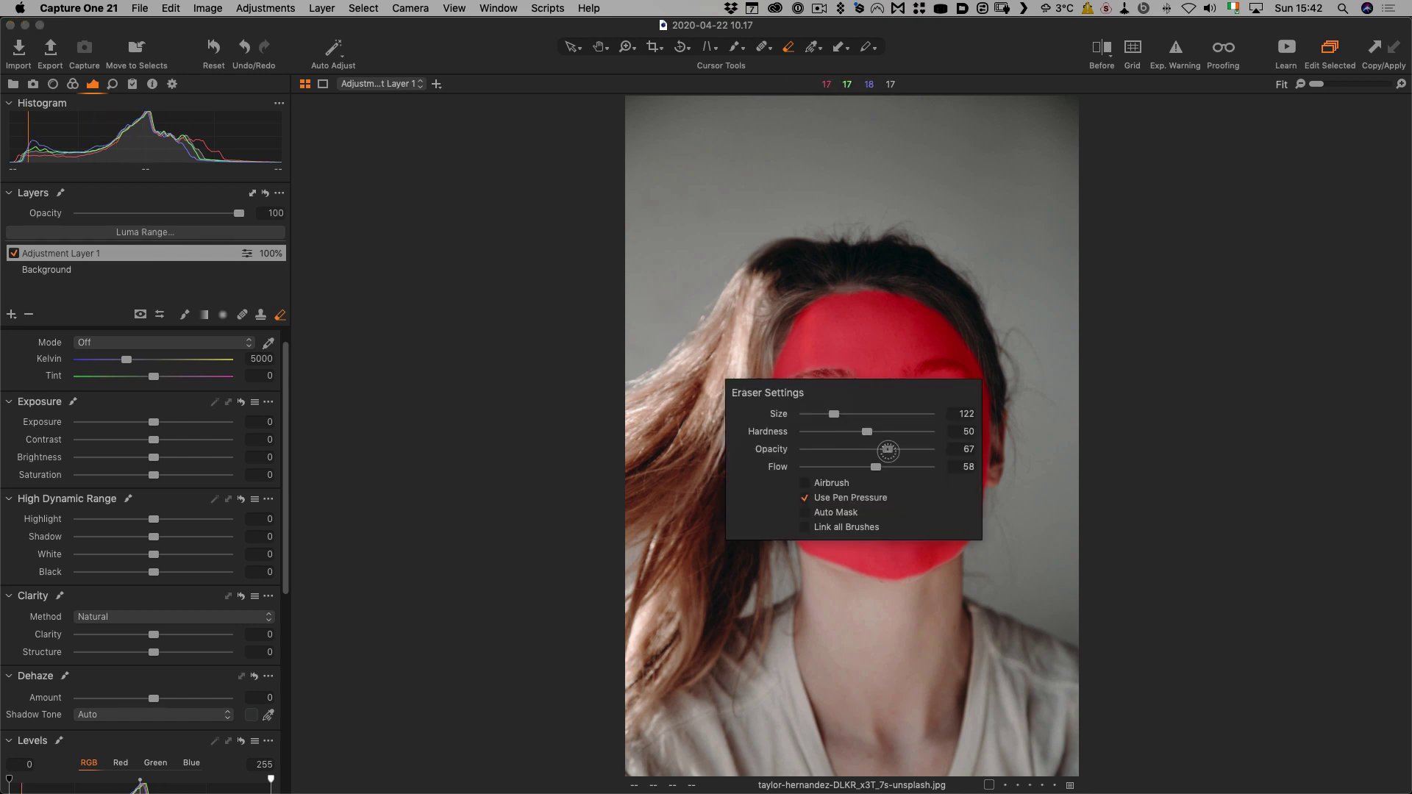
mouse_move(875, 450)
mouse_down()
mouse_move(930, 449)
mouse_move(949, 468)
mouse_up()
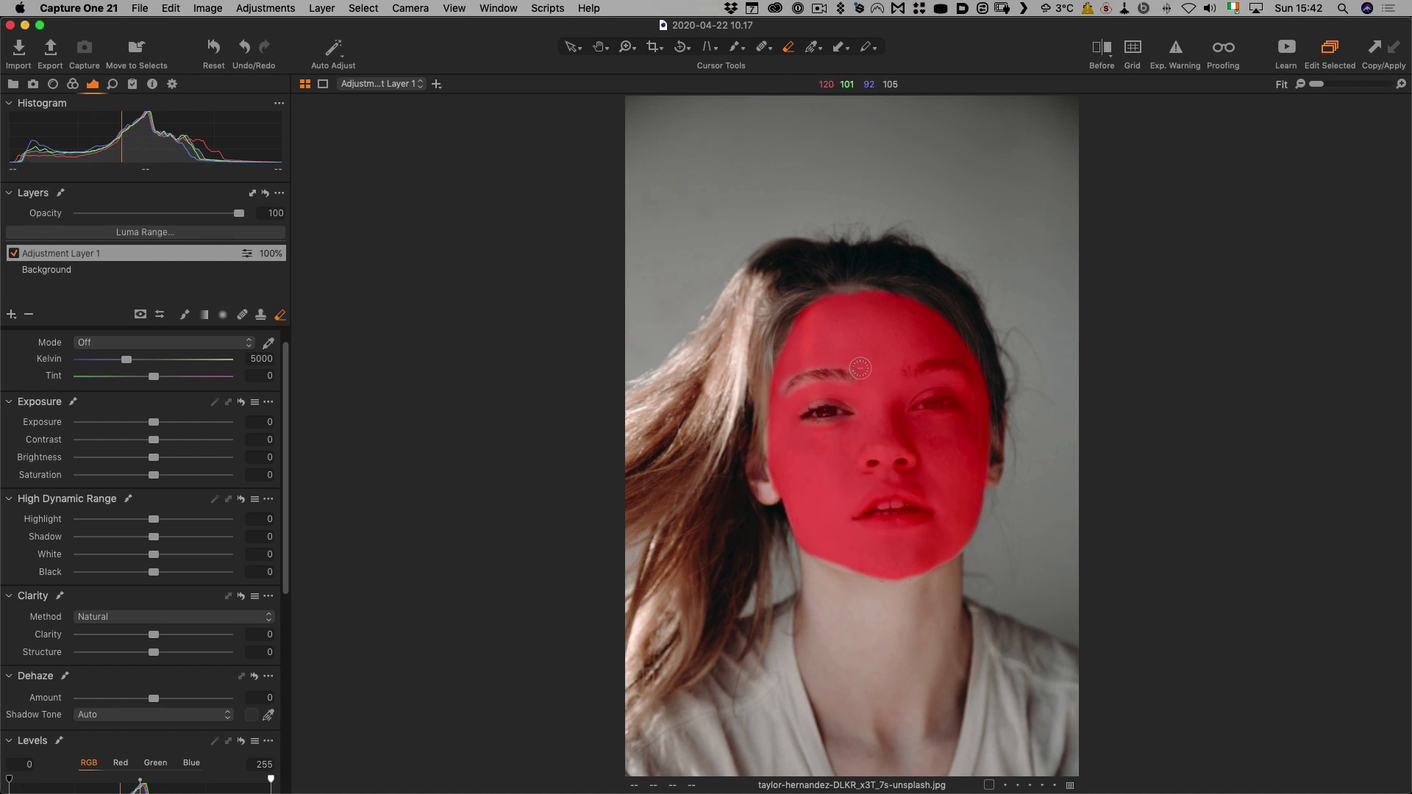
mouse_move(848, 410)
mouse_down()
mouse_move(806, 417)
mouse_move(844, 414)
mouse_move(851, 378)
mouse_move(786, 389)
mouse_up()
mouse_move(910, 374)
mouse_down()
mouse_move(966, 375)
mouse_move(914, 408)
mouse_move(949, 401)
mouse_up()
mouse_move(909, 507)
mouse_down()
mouse_move(856, 515)
mouse_move(923, 515)
mouse_move(872, 518)
mouse_move(906, 517)
mouse_move(868, 505)
mouse_move(886, 489)
mouse_move(924, 507)
mouse_up()
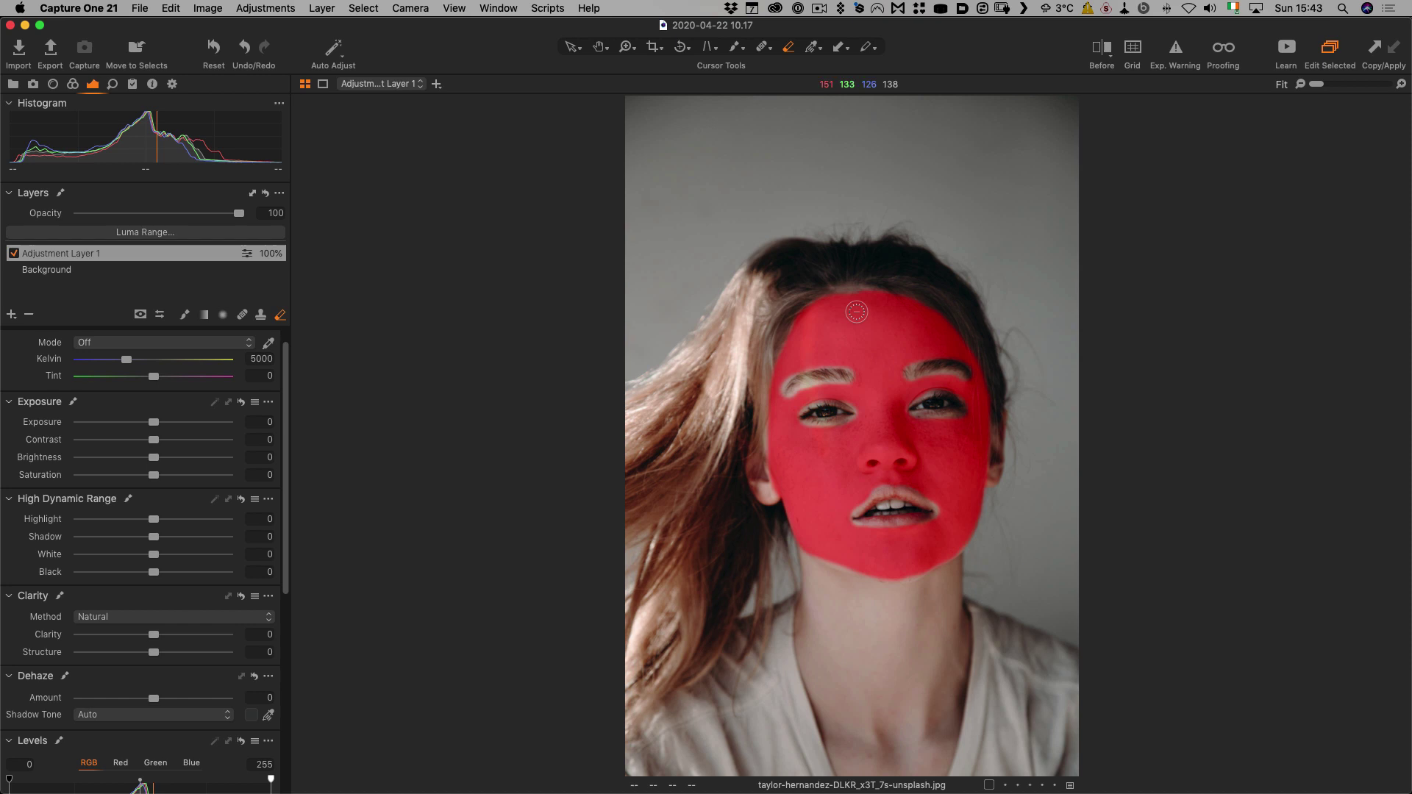
Hide the red mask overlay and zoom the view to 50% on the face.
key(m)
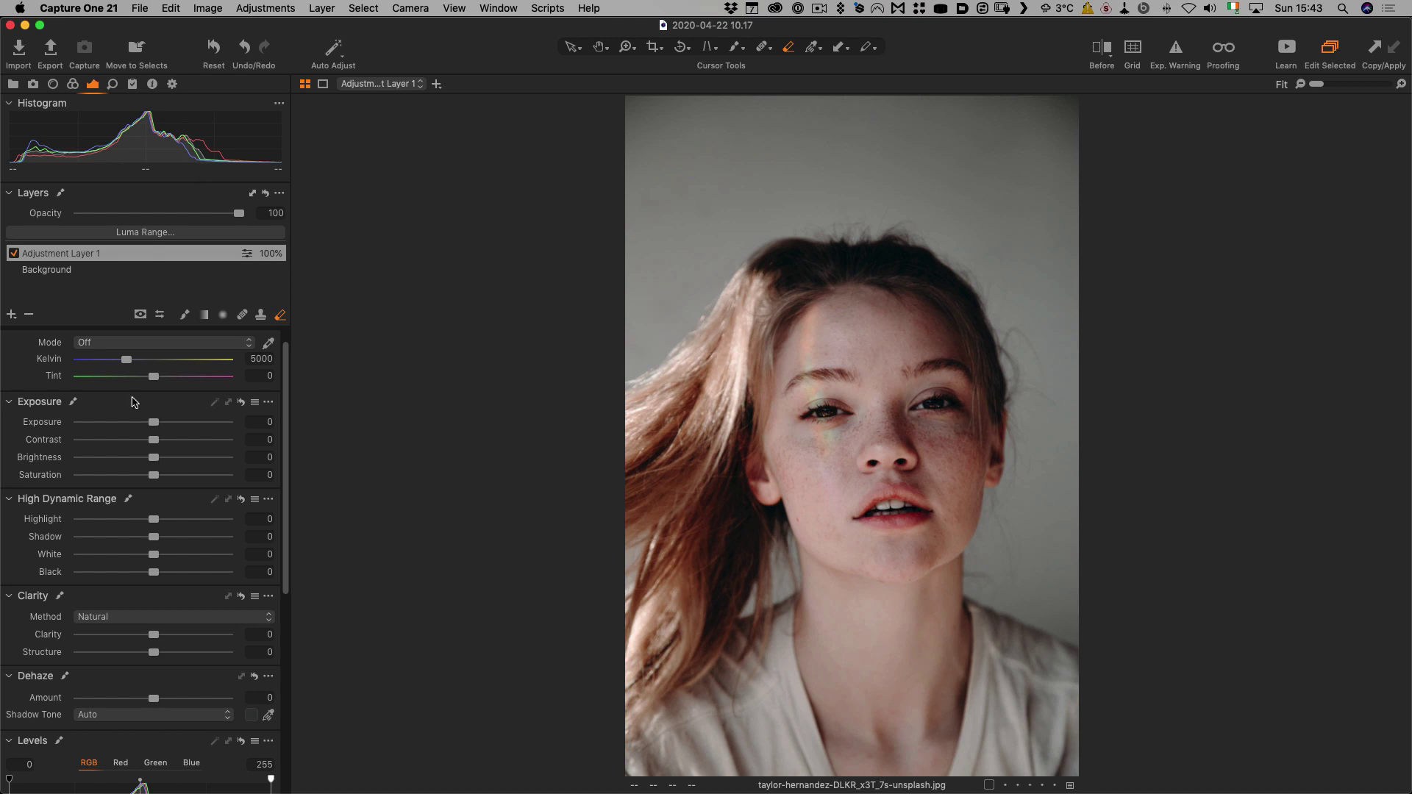
scroll(157, 457, down, 5)
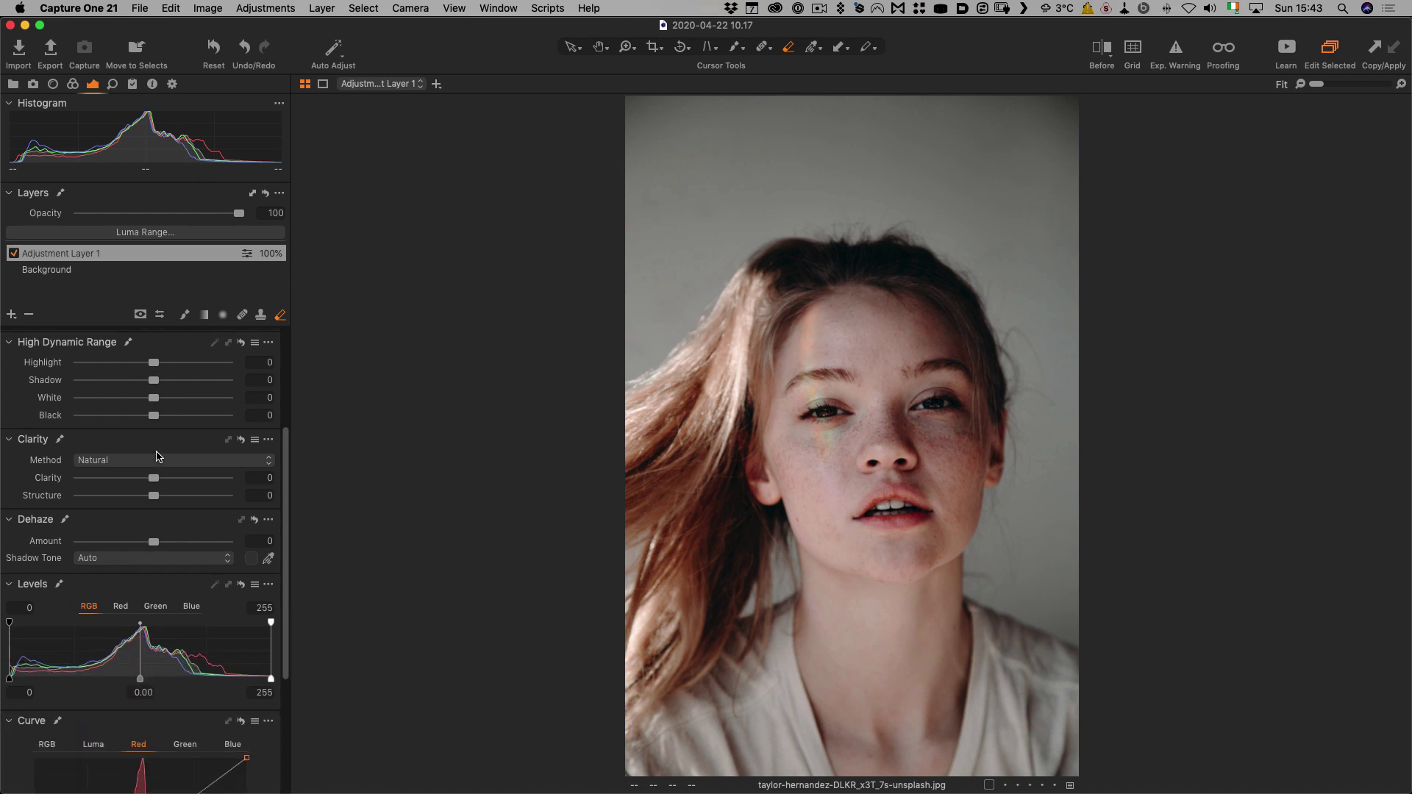
key(h)
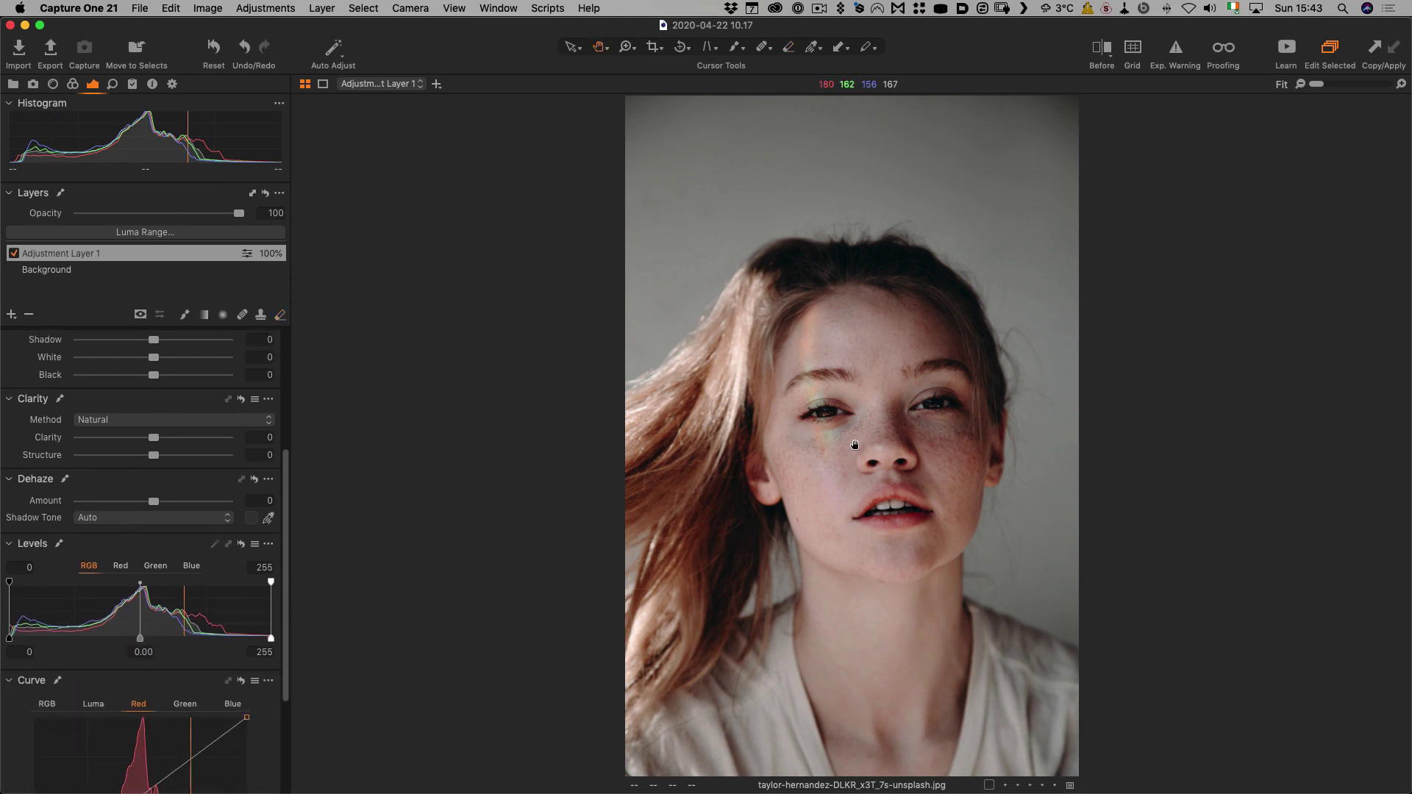
drag(855, 445, 890, 406)
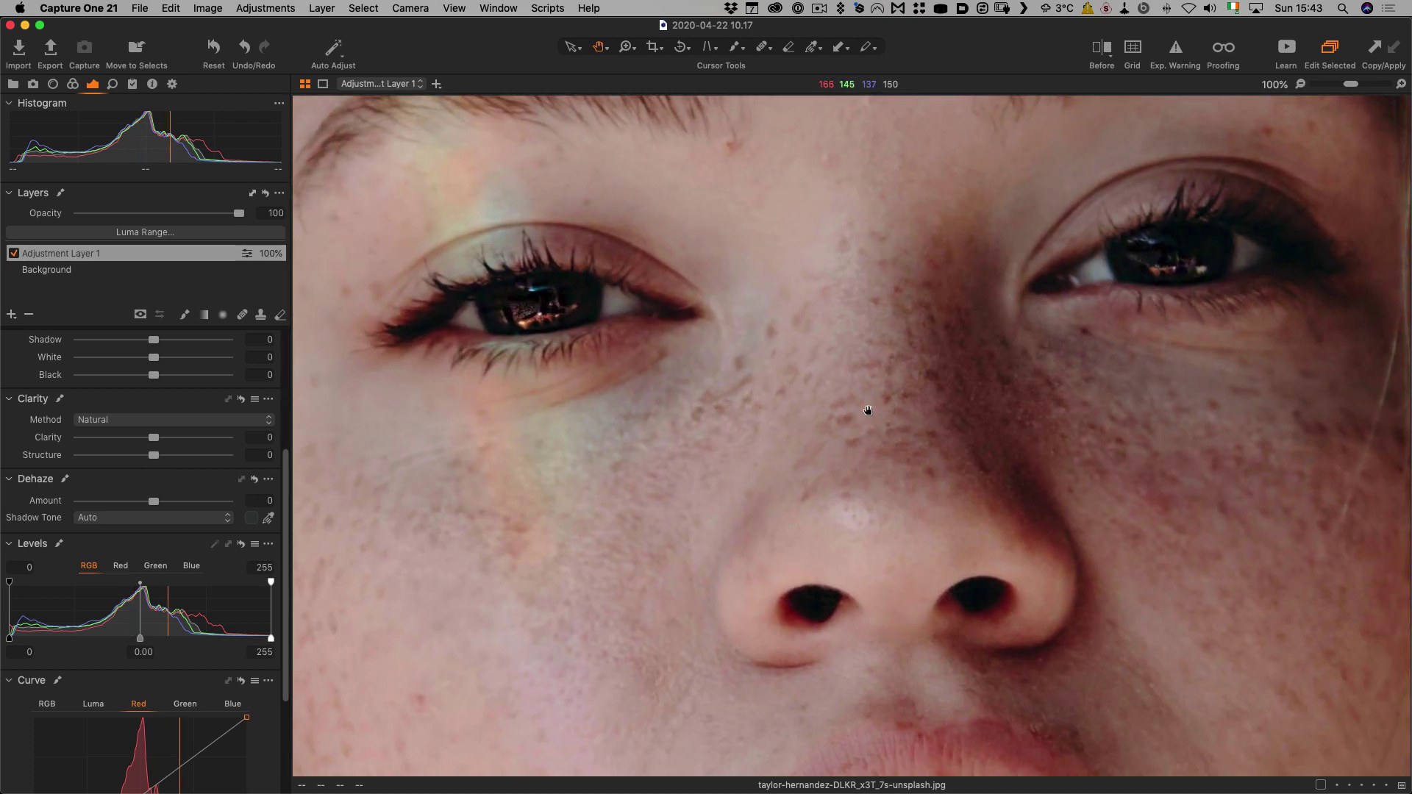
click(1303, 84)
drag(1318, 86, 1335, 86)
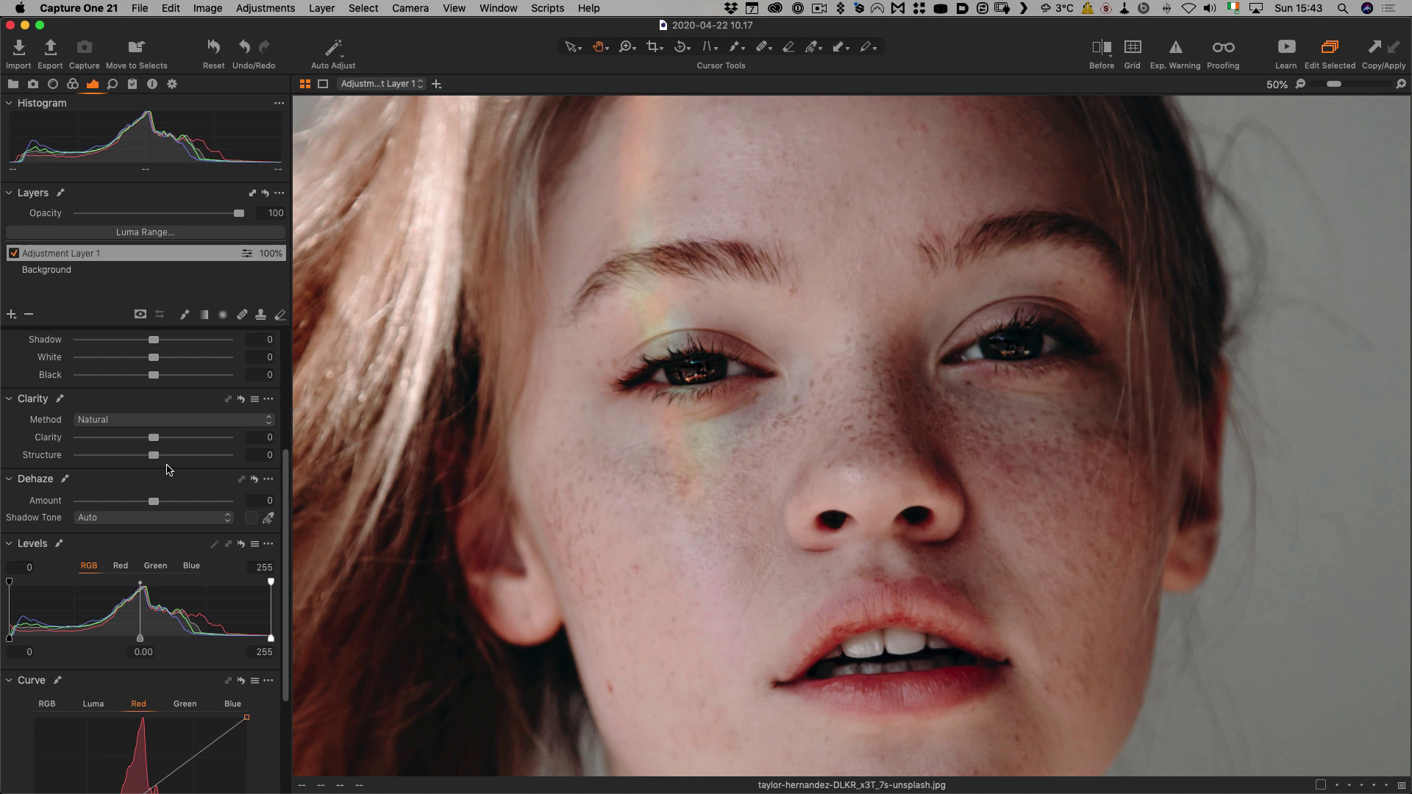
scroll(170, 468, down, 5)
scroll(166, 470, up, 6)
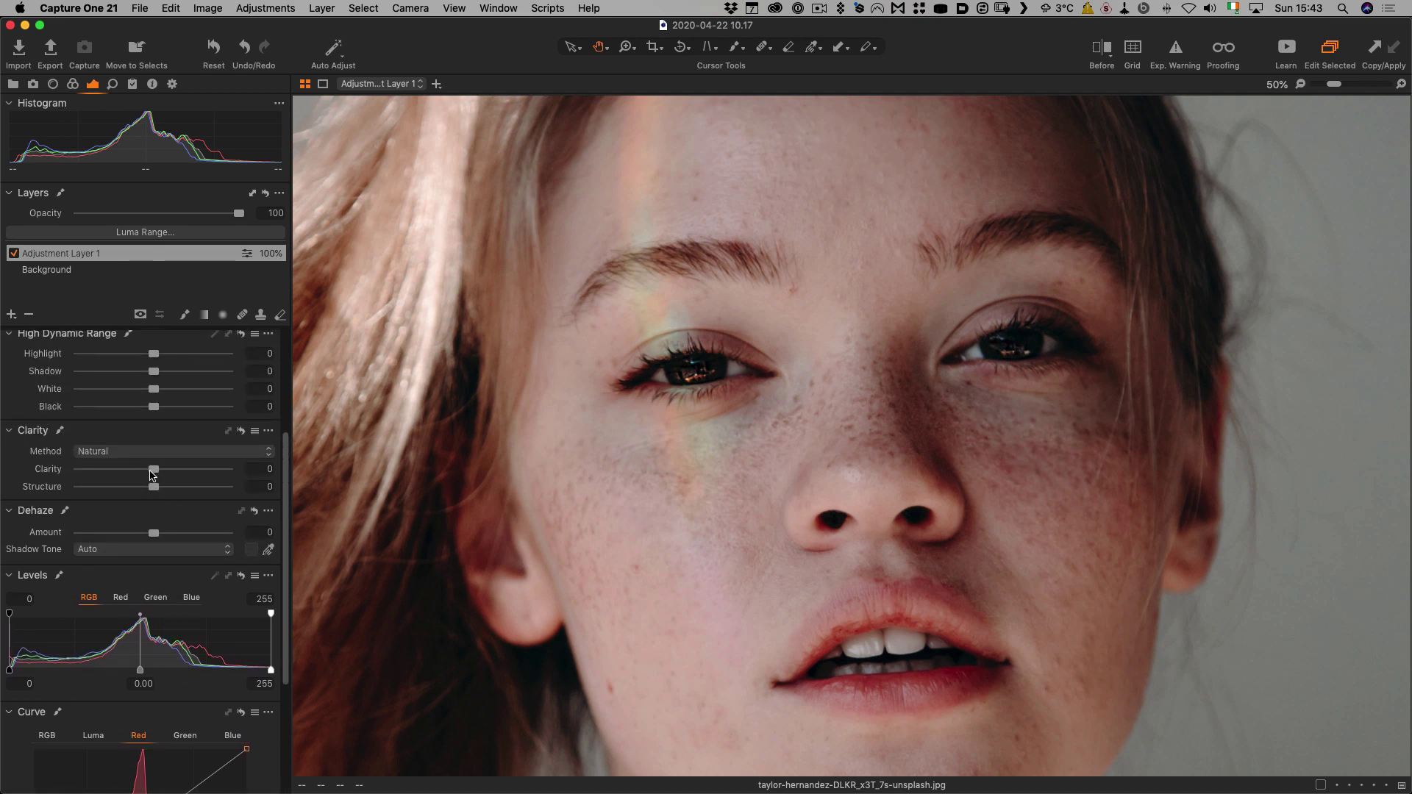
Set the layer's Neutral clarity method with Clarity -74 and Structure -53.
drag(155, 474, 99, 474)
click(109, 456)
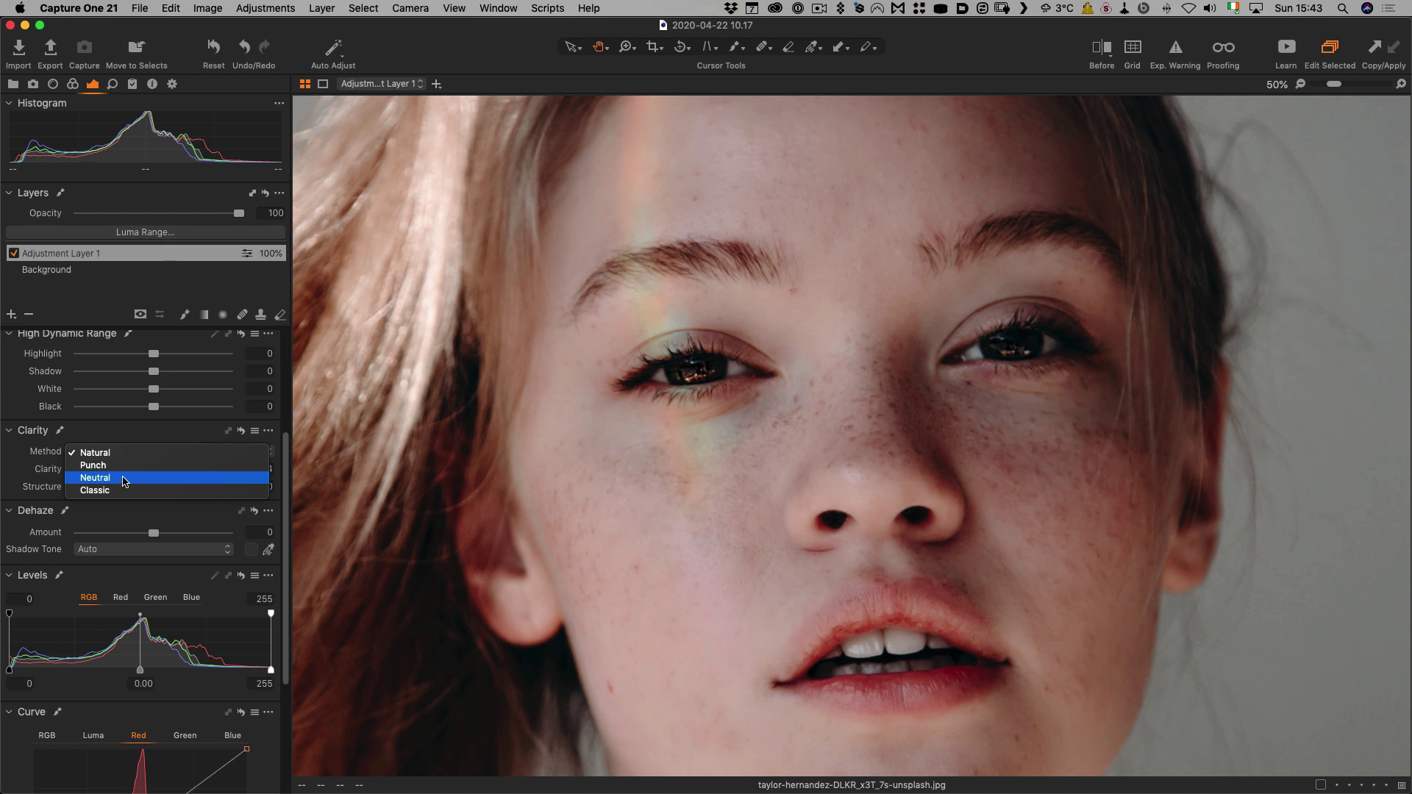
key(Escape)
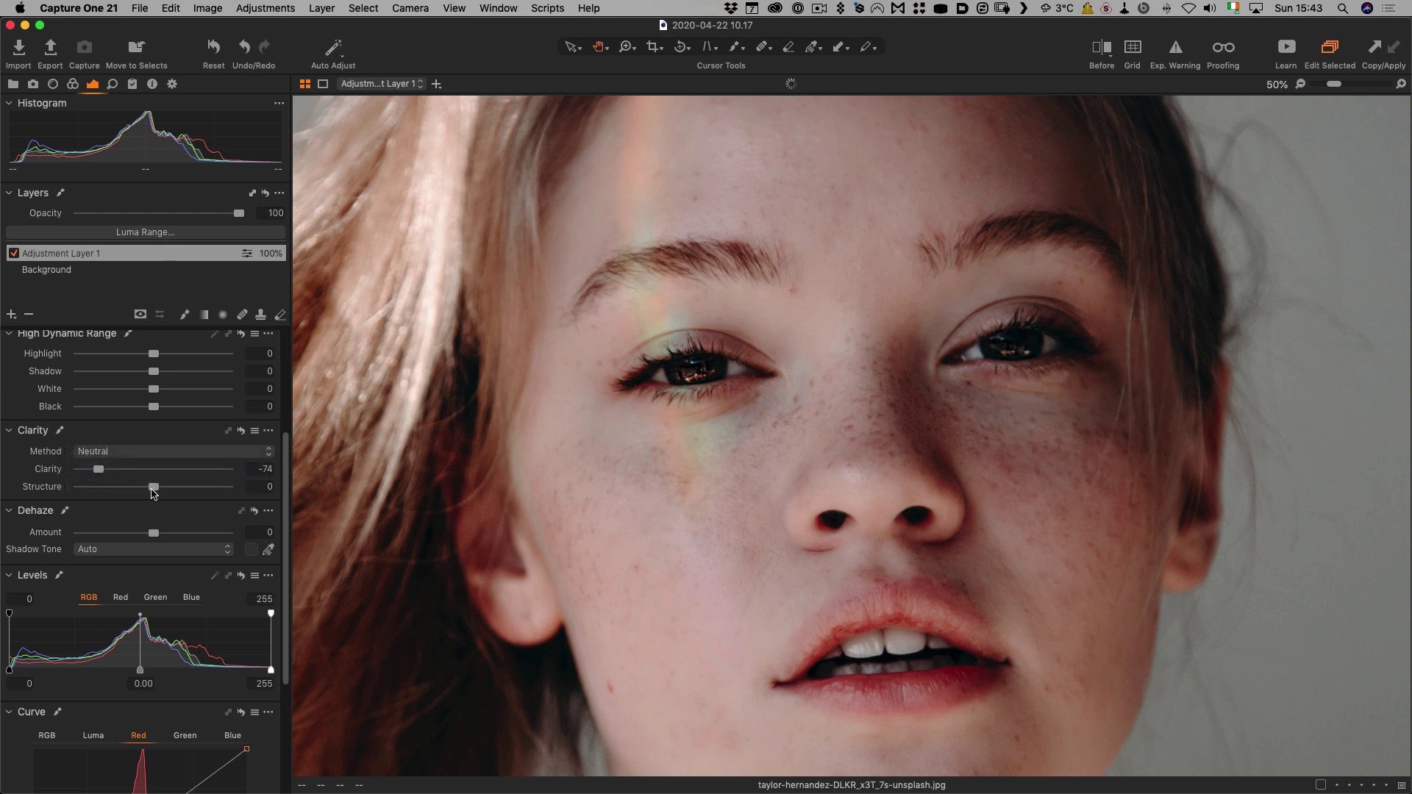
drag(153, 492, 114, 490)
drag(713, 430, 717, 460)
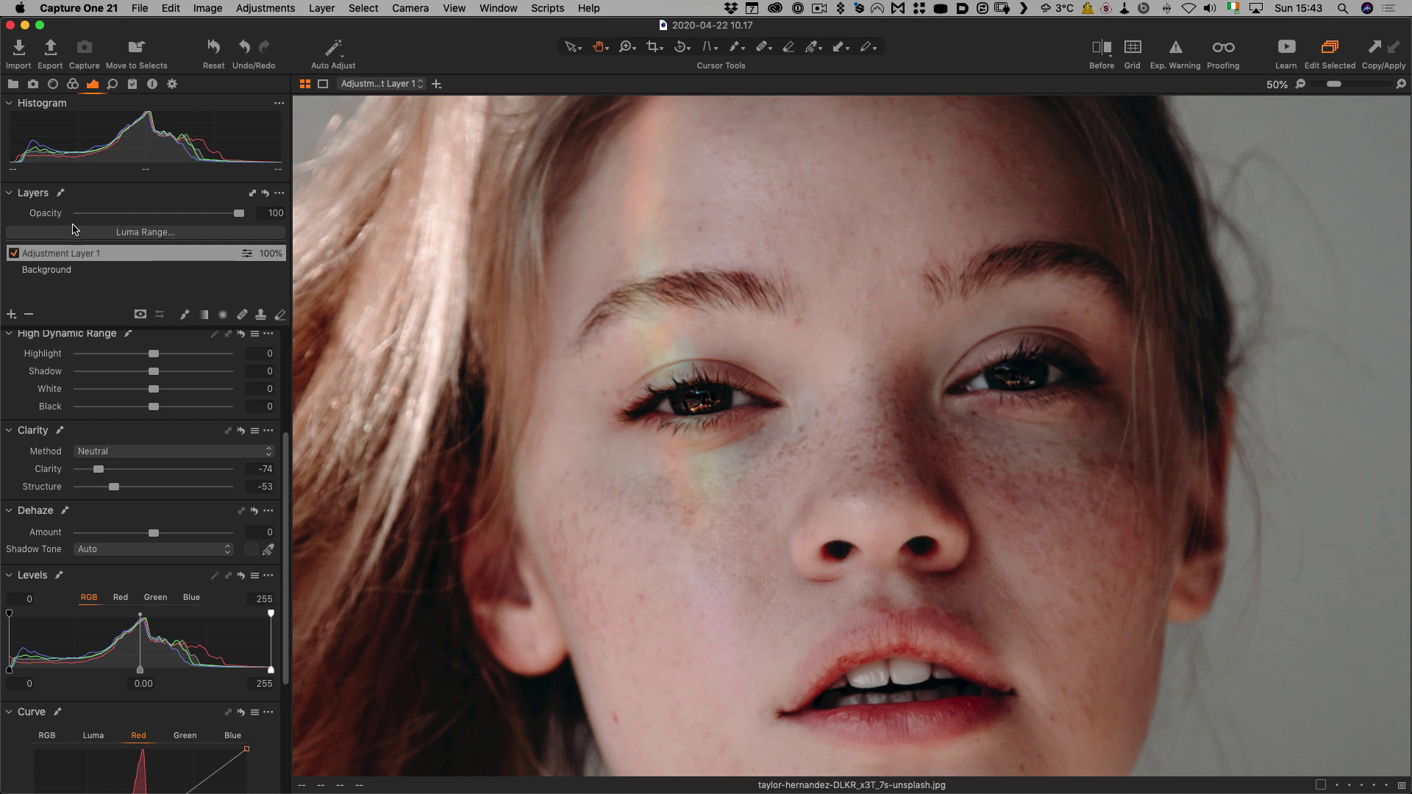
Compare with the layer off and on, then deepen Clarity to -87 and Structure to -77.
click(13, 254)
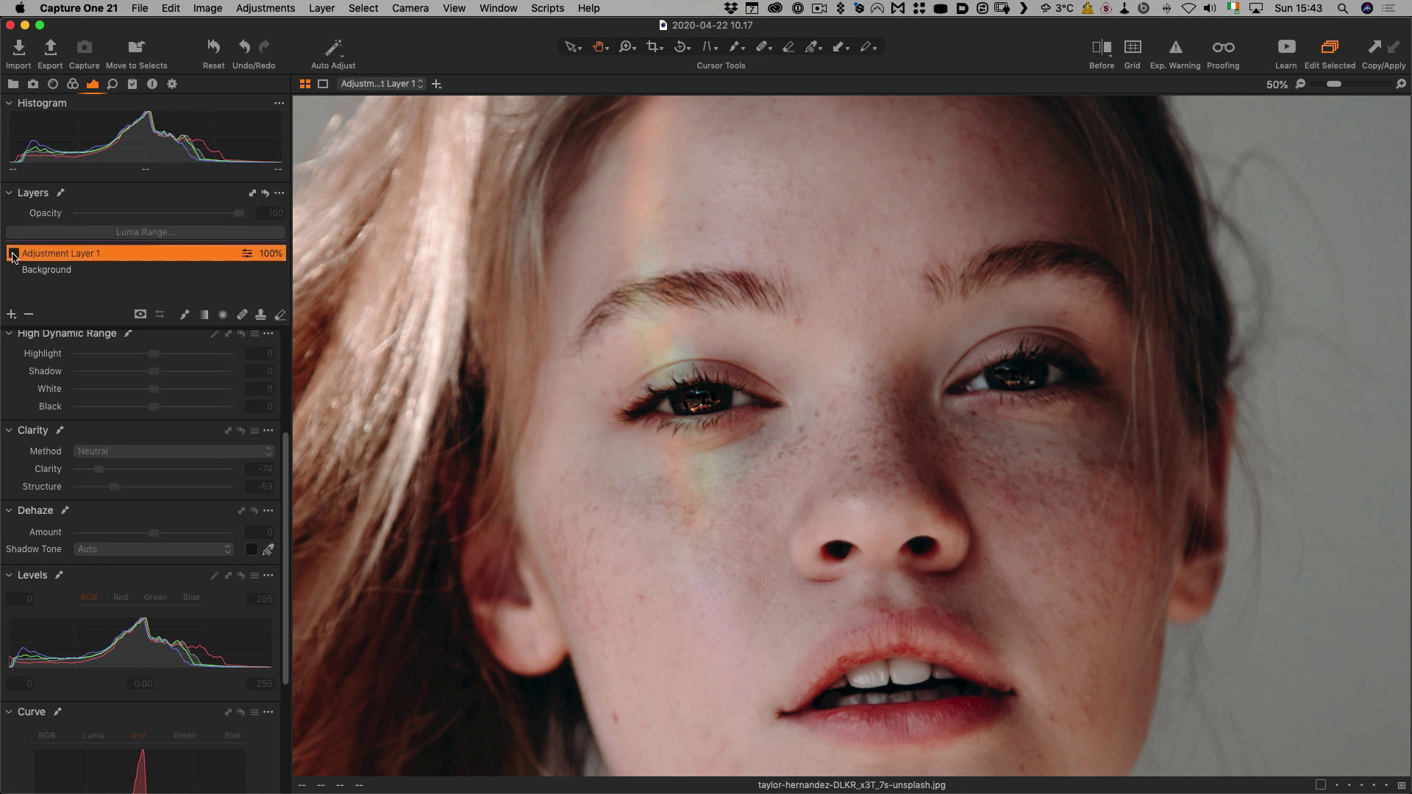
click(13, 254)
scroll(526, 297, up, 3)
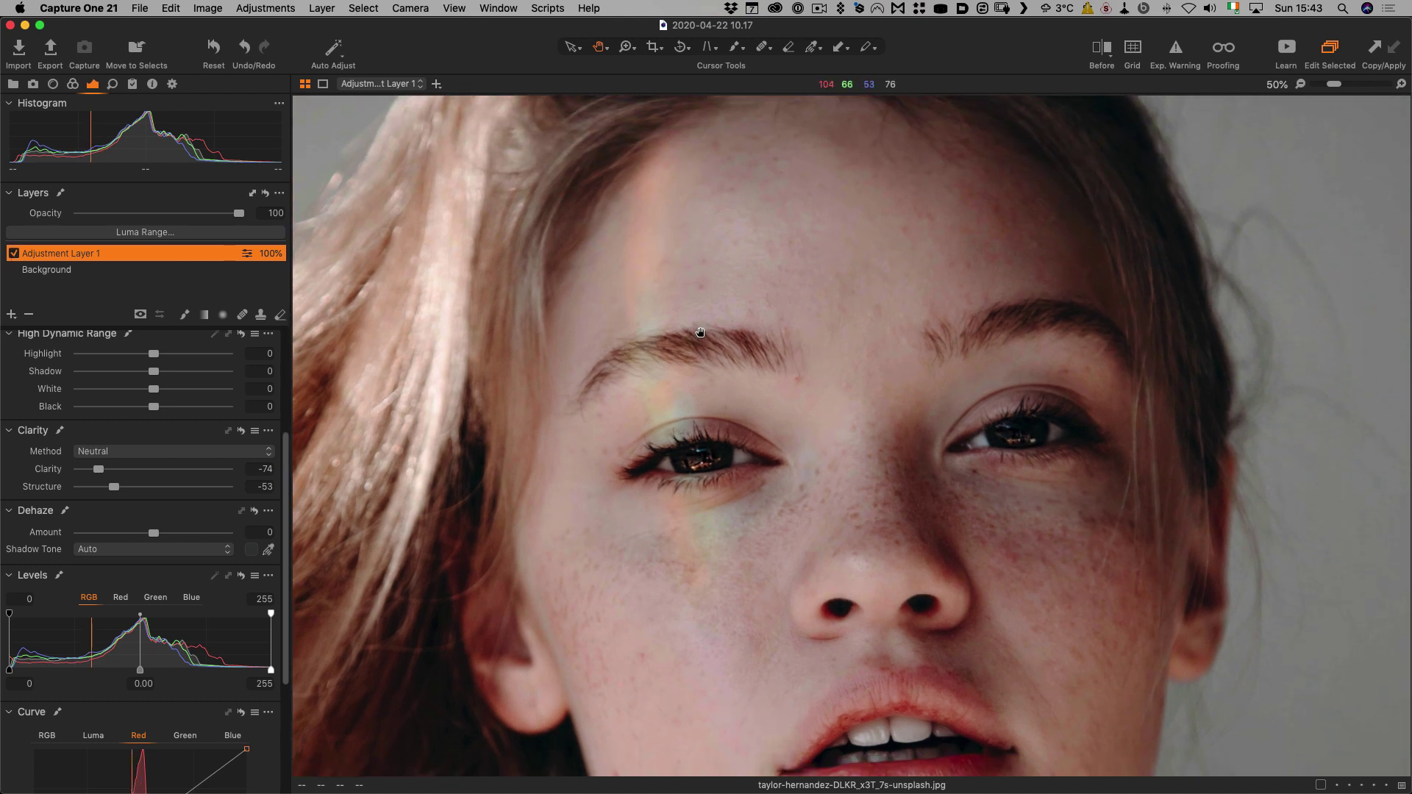
scroll(596, 287, down, 2)
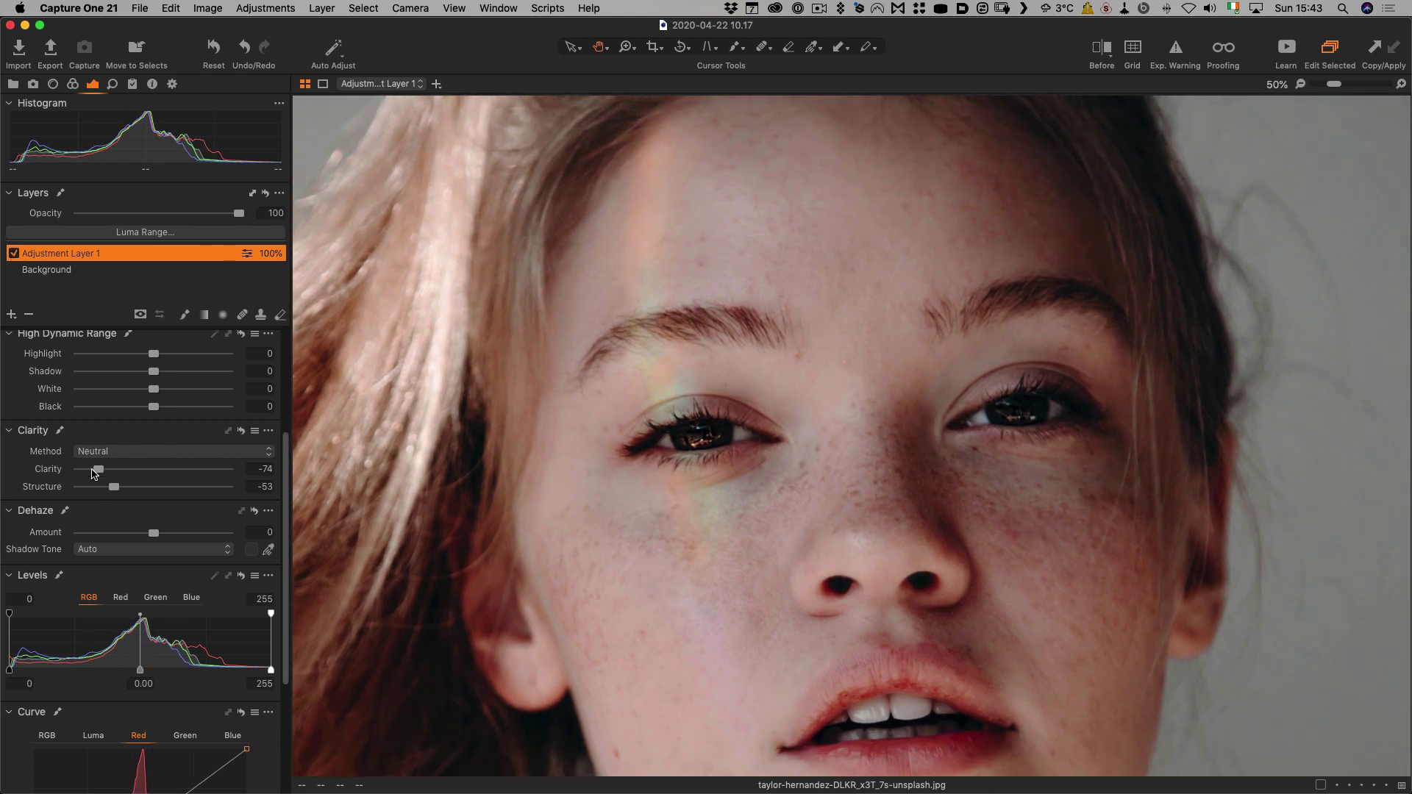
drag(99, 473, 94, 474)
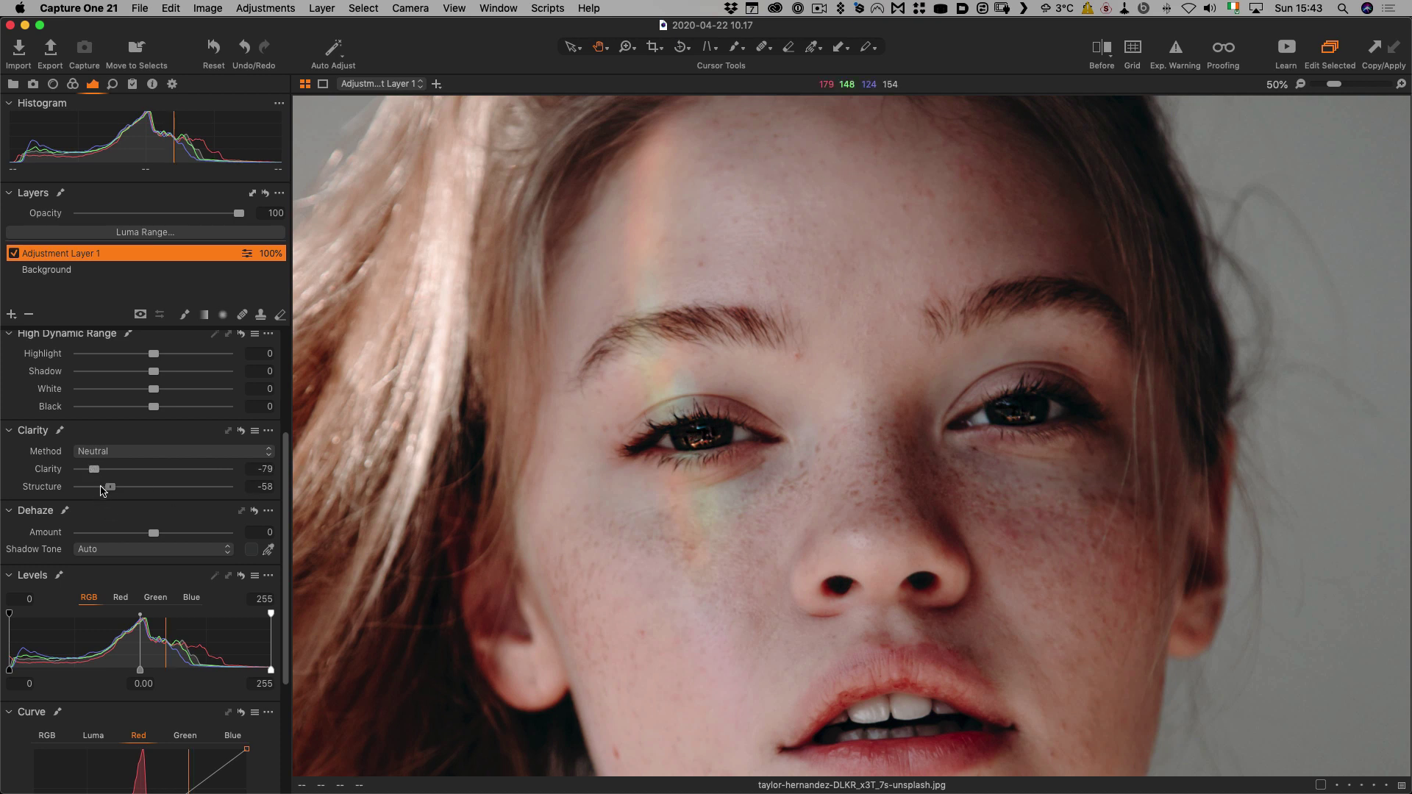
drag(113, 488, 101, 491)
mouse_move(845, 230)
mouse_down()
mouse_move(867, 224)
mouse_move(867, 293)
mouse_move(863, 229)
mouse_move(851, 240)
mouse_up()
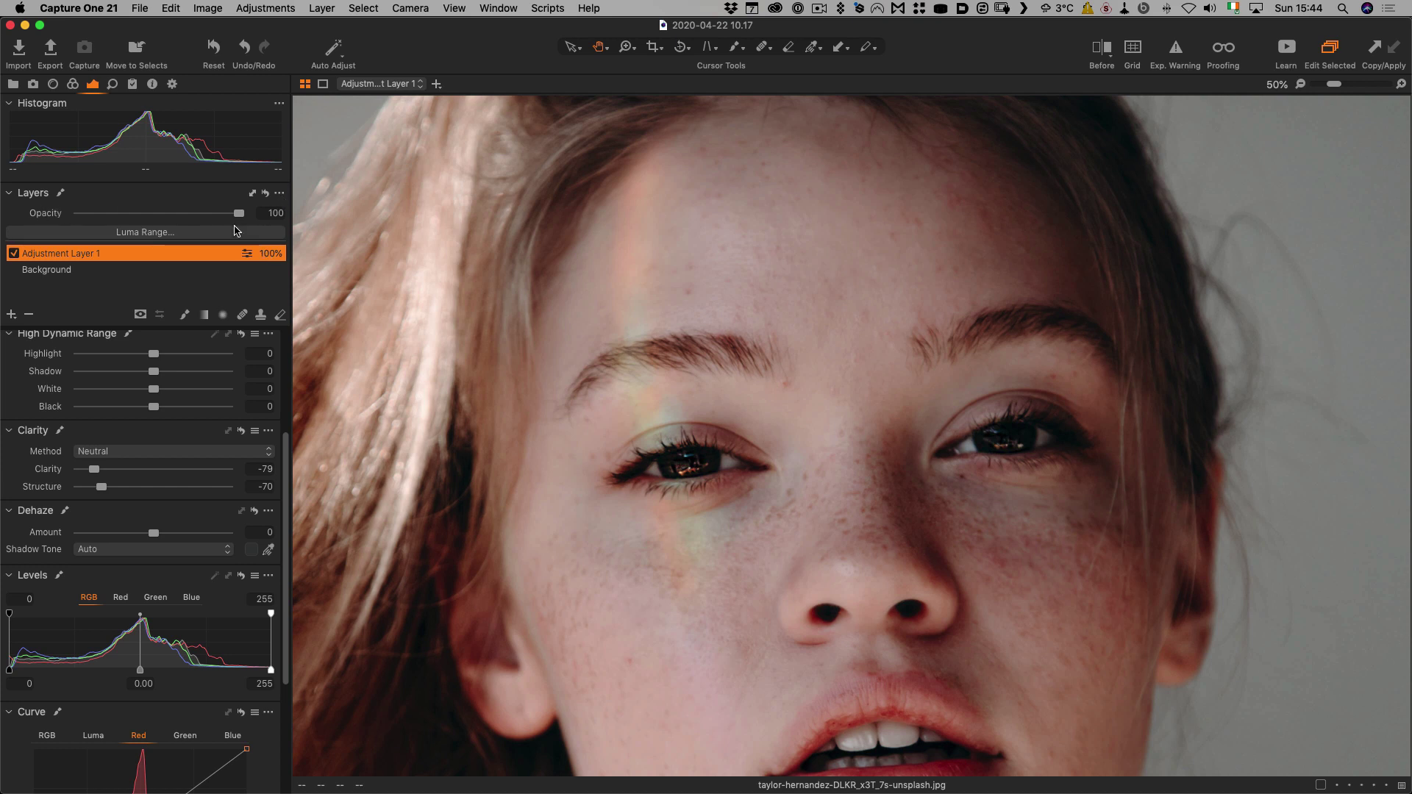
drag(94, 470, 95, 488)
Adjust Adjustment Layer 1's opacity, trying 54% and then 64%.
drag(236, 215, 185, 216)
mouse_move(183, 215)
mouse_down()
mouse_move(165, 216)
mouse_move(203, 214)
mouse_up()
scroll(843, 488, down, 5)
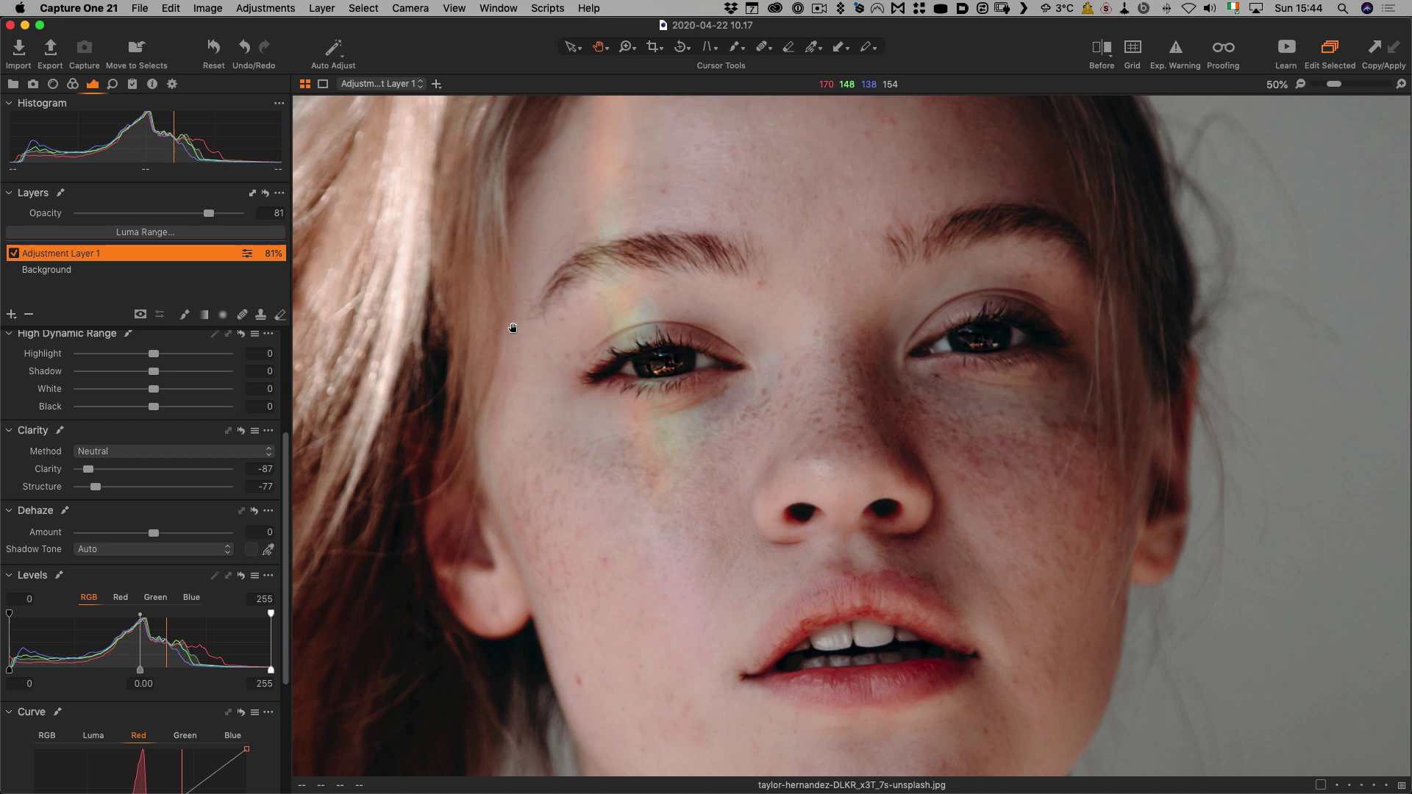
Apply a Luma Range to Adjustment Layer 1 with limits 58 and 255, excluding the darkest tones.
scroll(644, 342, down, 1)
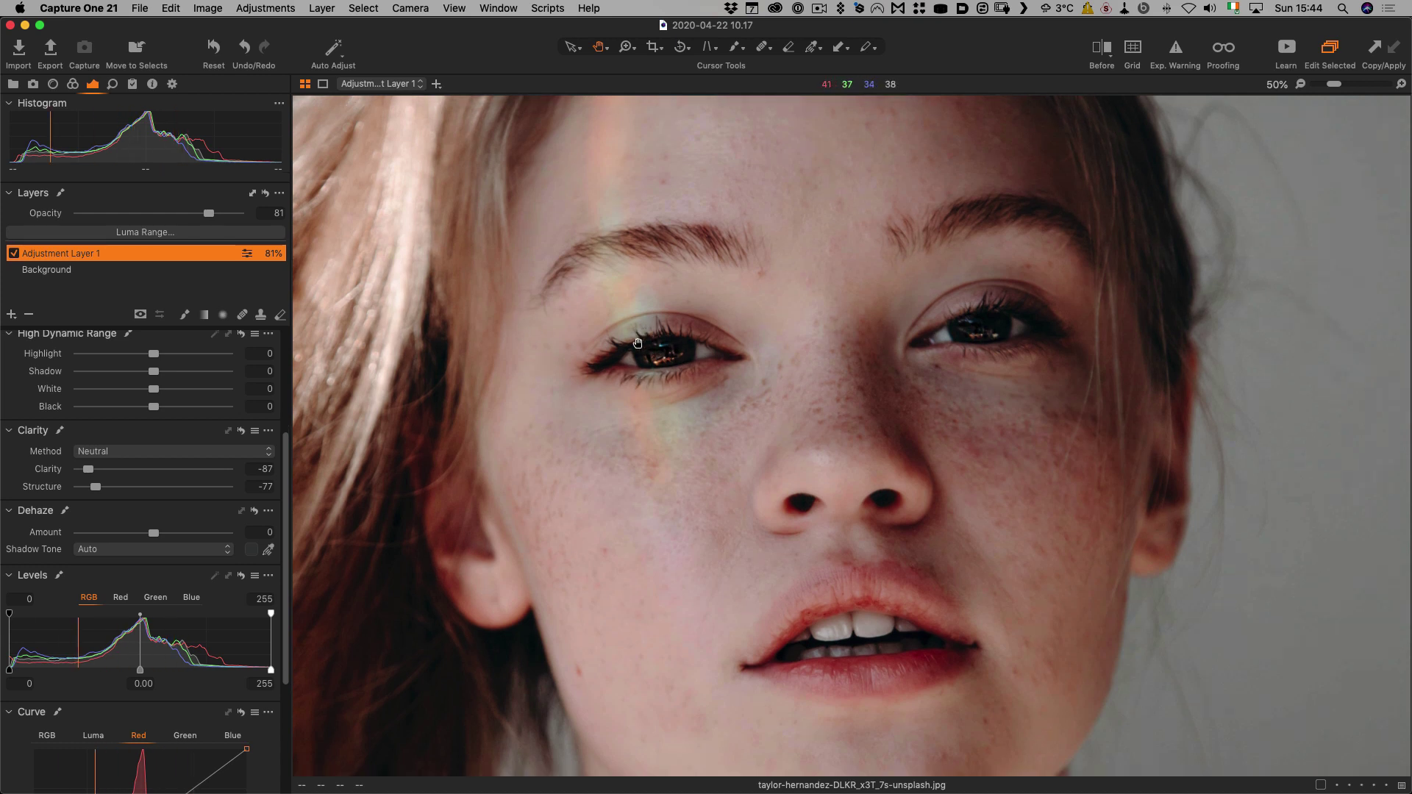
click(137, 233)
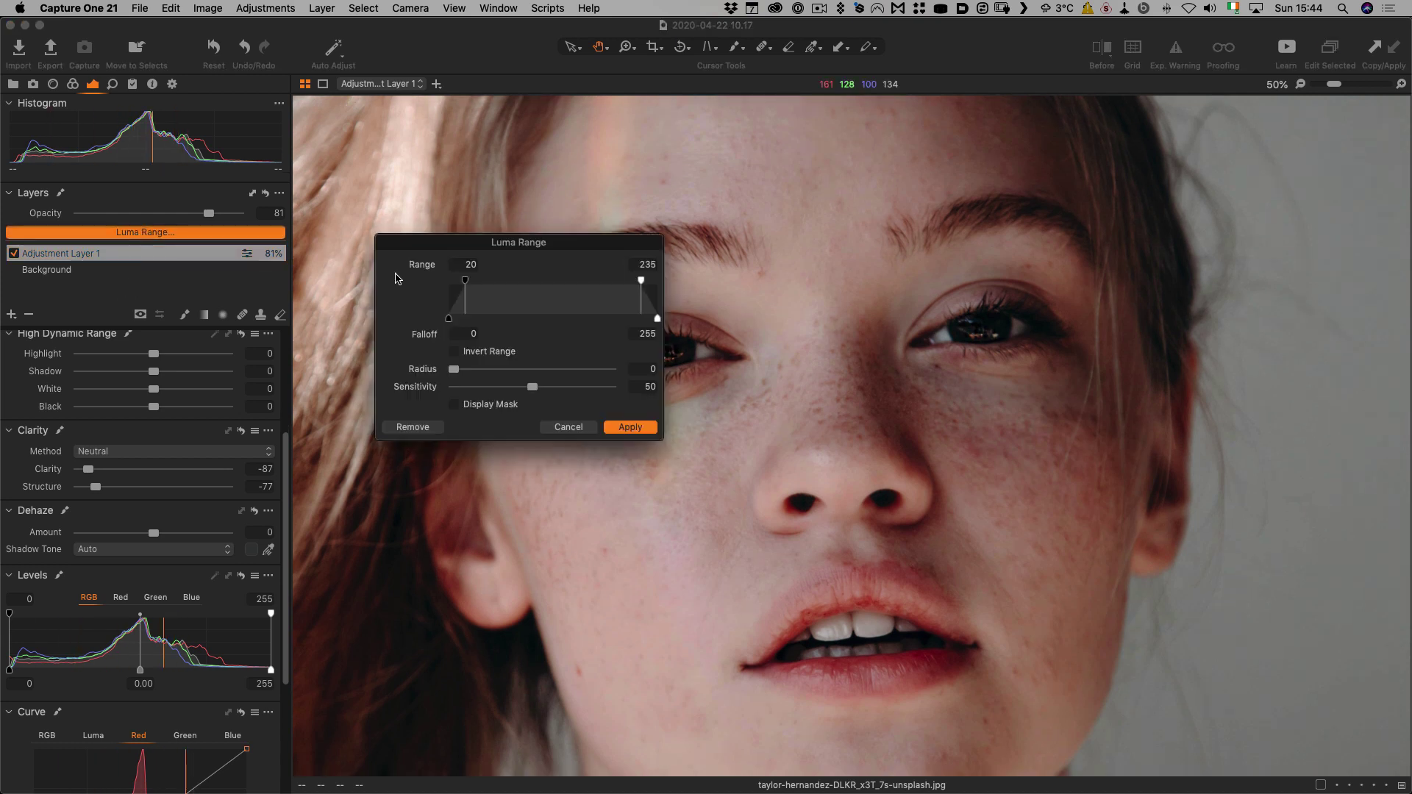
drag(642, 283, 658, 281)
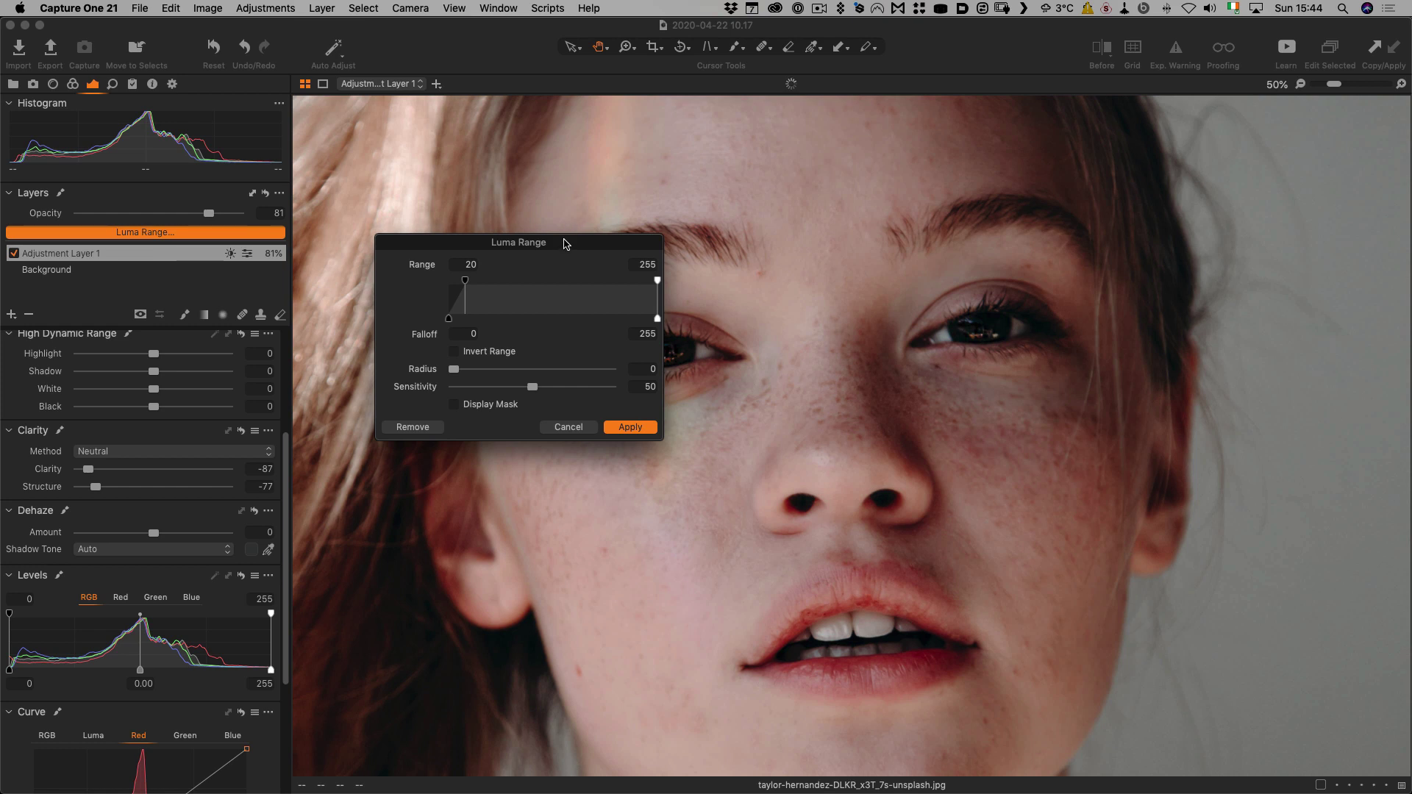
drag(567, 241, 1094, 347)
drag(993, 388, 985, 426)
click(1164, 535)
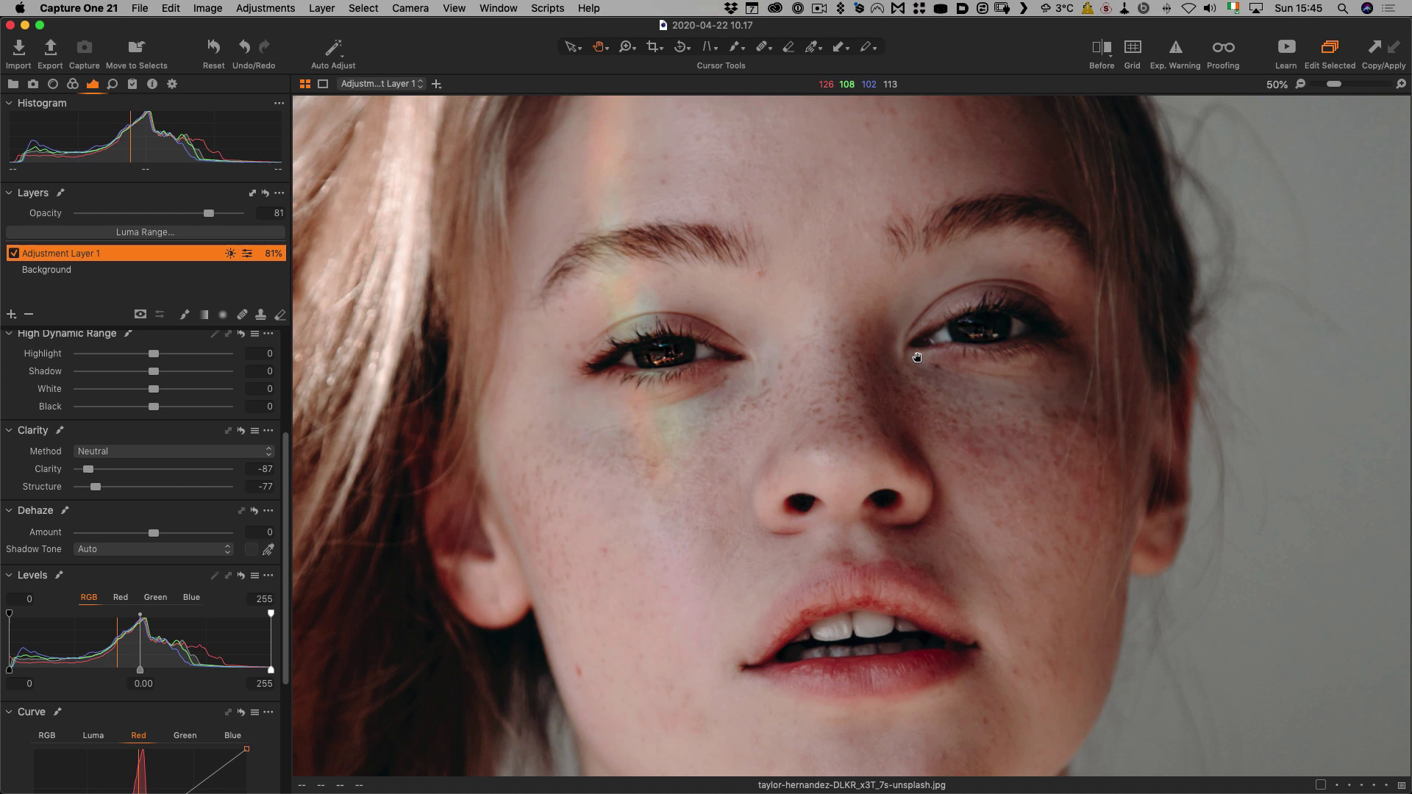
Check the forehead and mouth, fit the portrait, and compare with Adjustment Layer 1 off and on.
drag(741, 273, 719, 336)
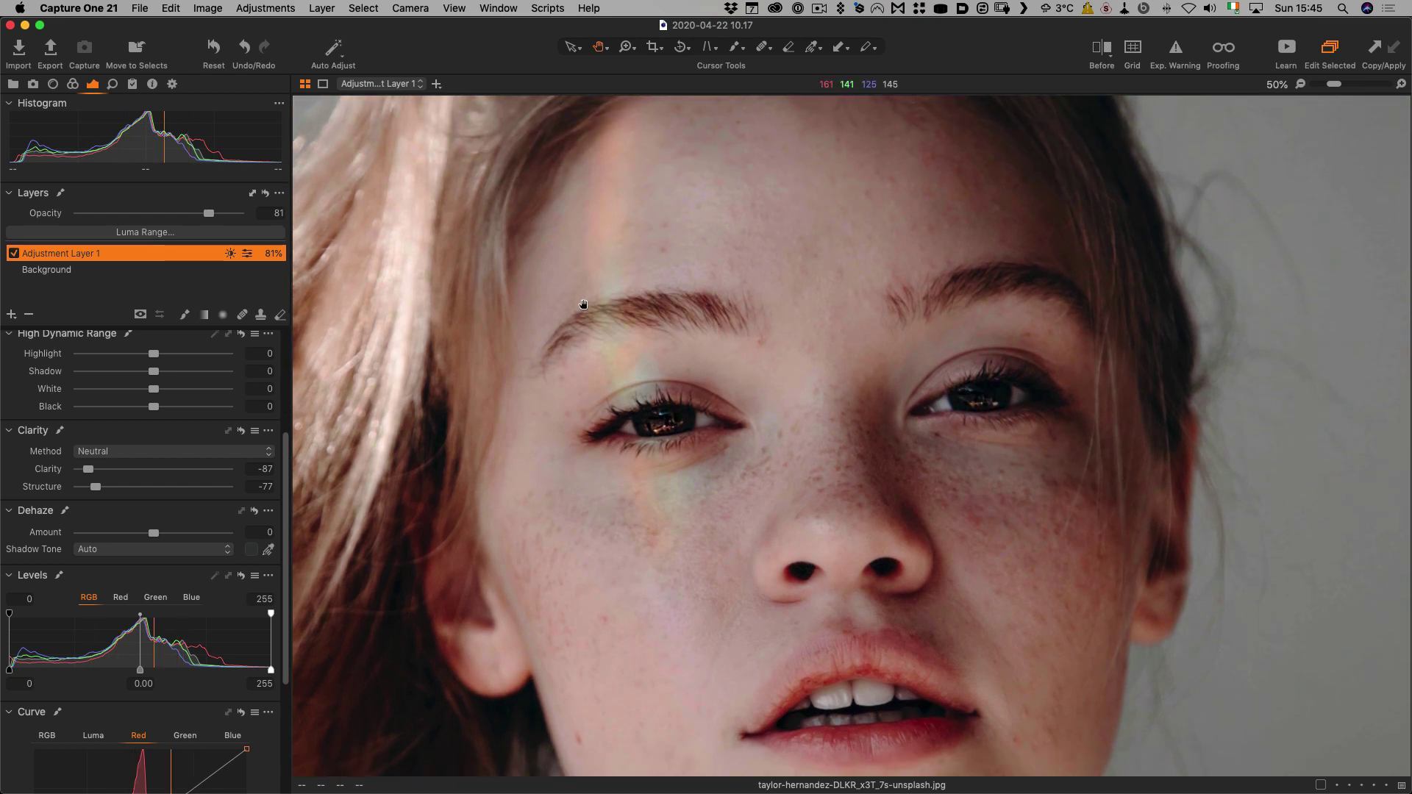
drag(704, 465, 683, 371)
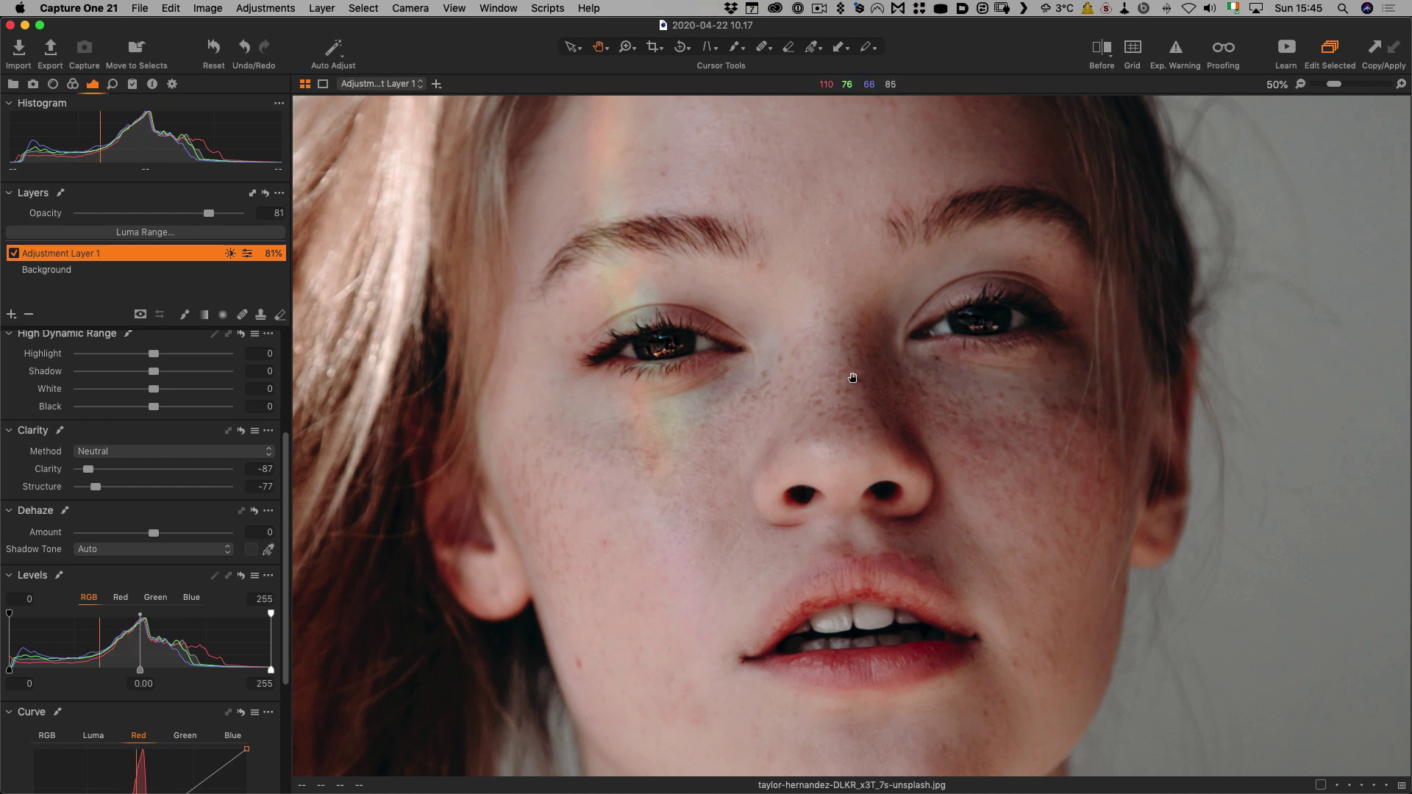
key(super+0)
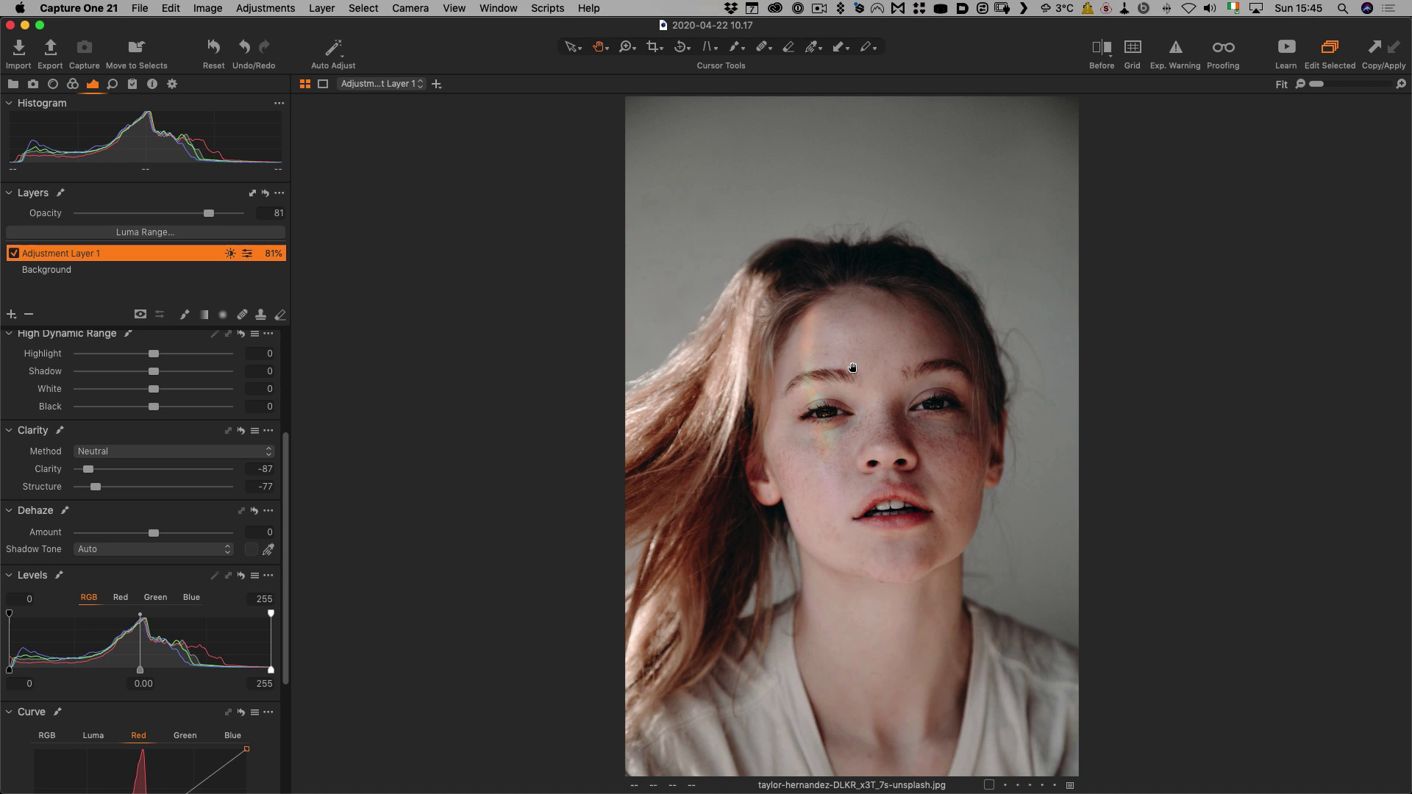
click(14, 254)
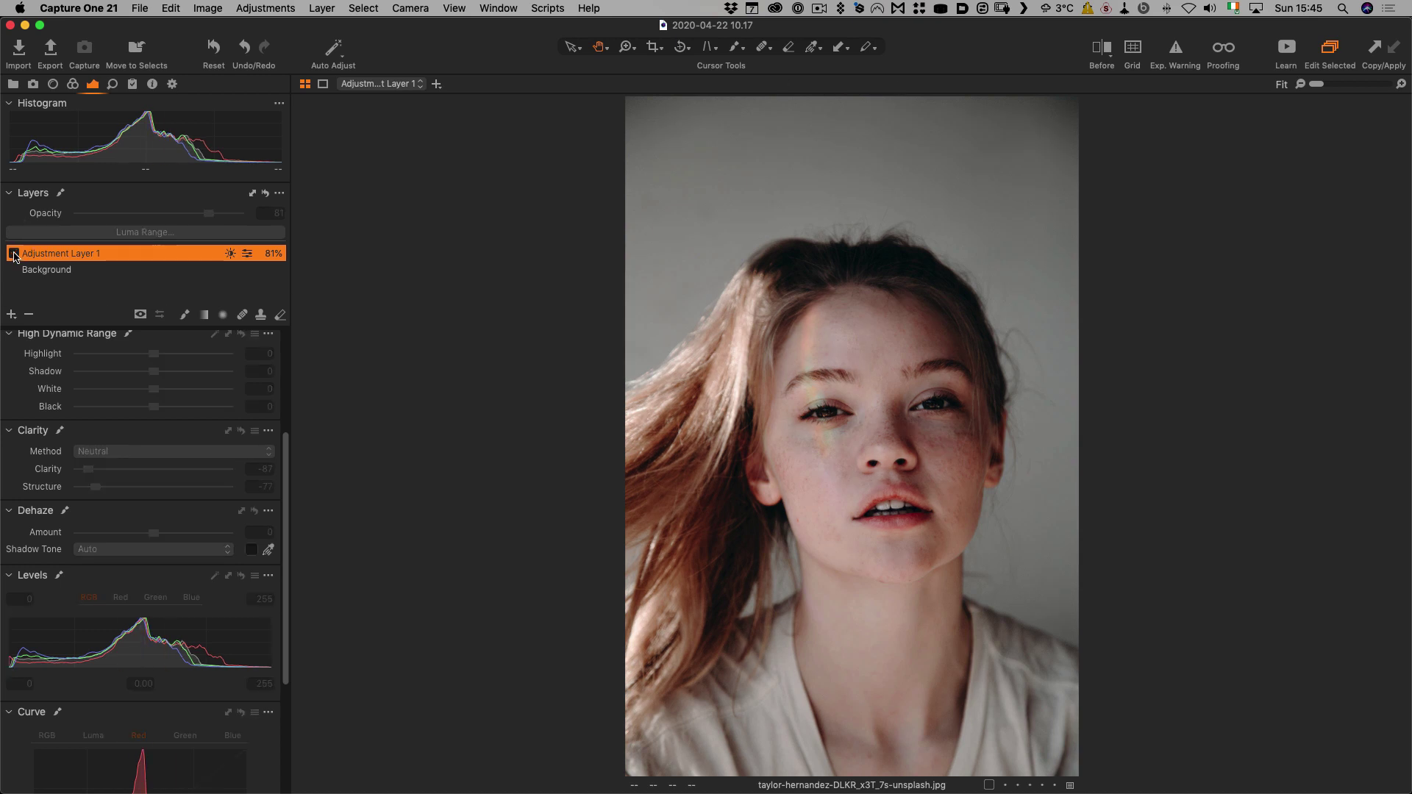
click(14, 254)
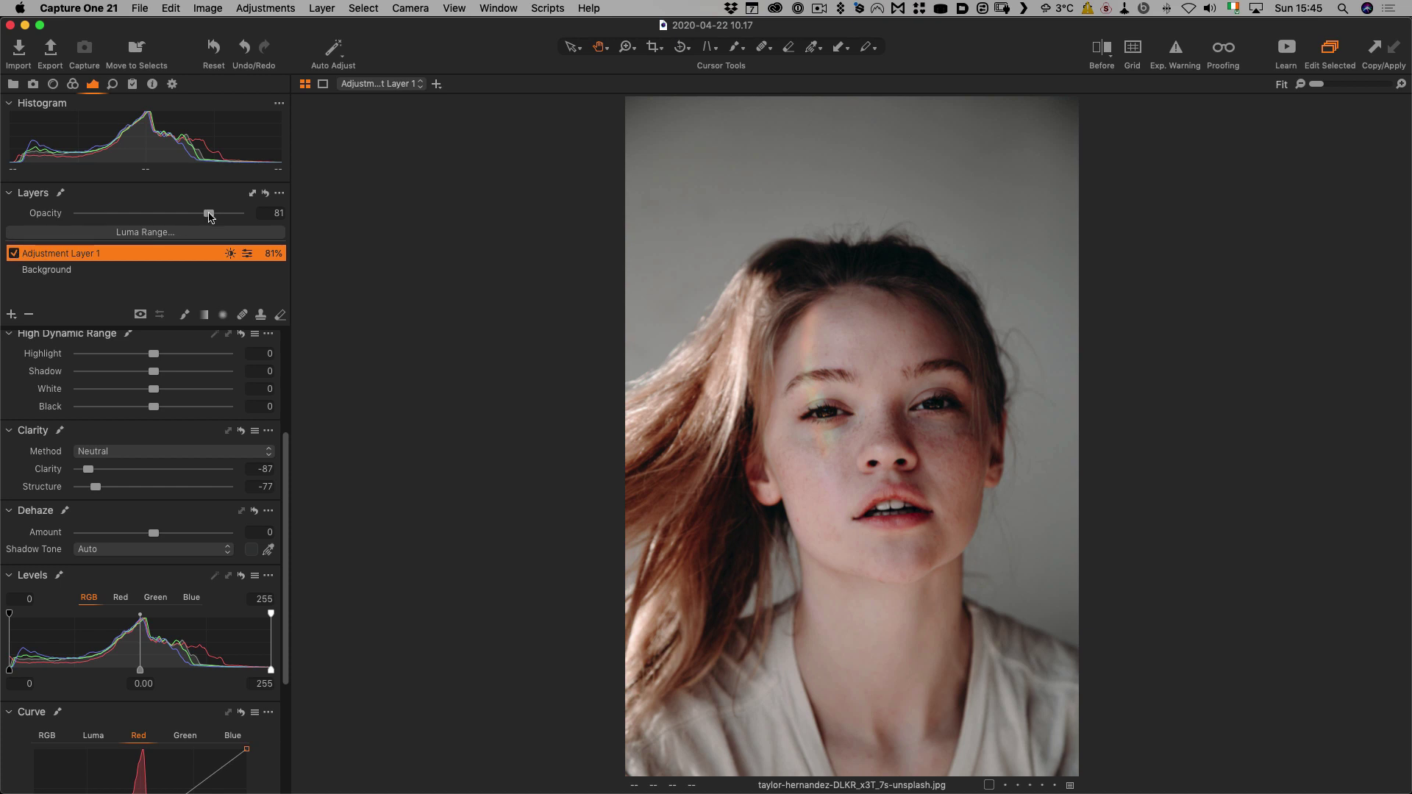
Change the layer's opacity and re-compare the softening with the layer toggled off and on.
drag(210, 214, 239, 213)
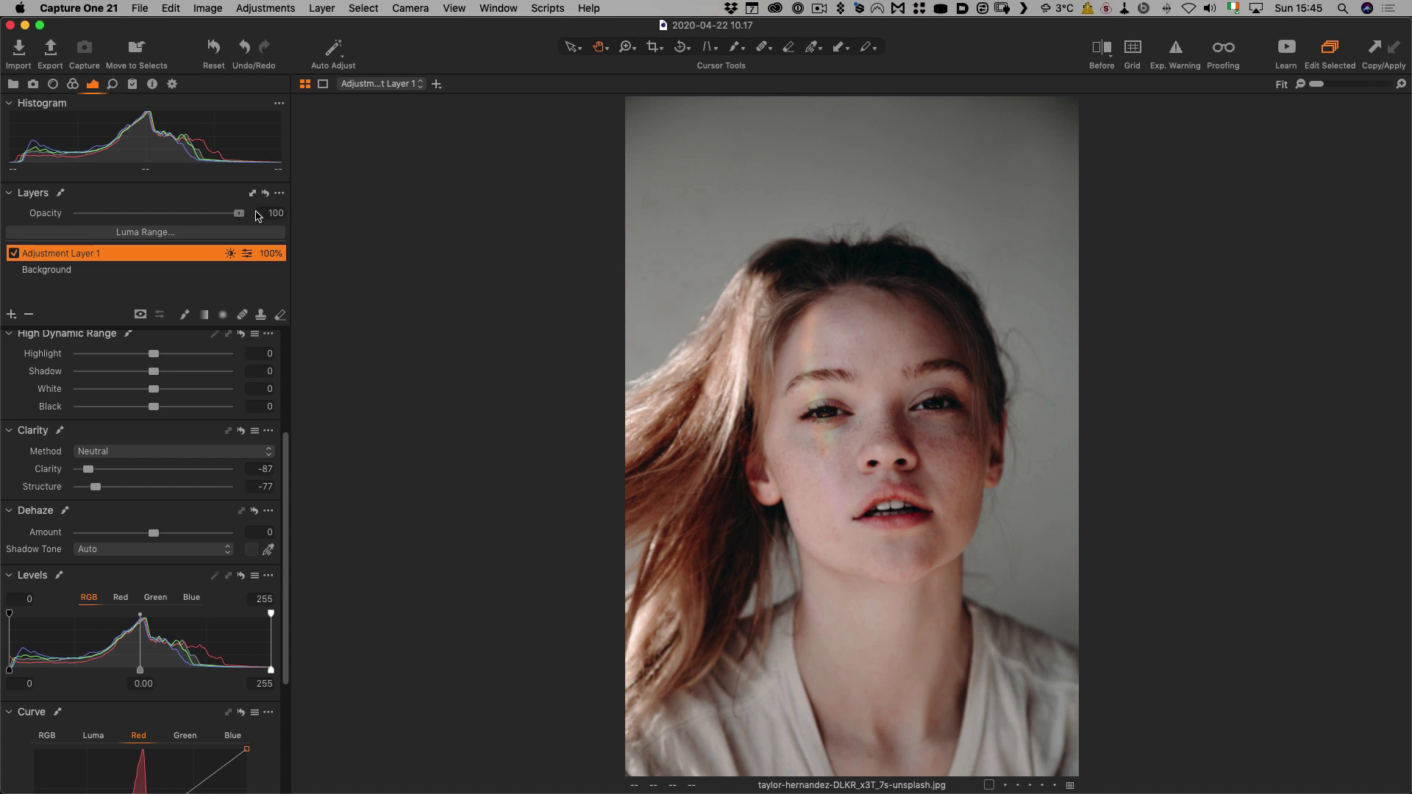
click(14, 253)
click(14, 254)
scroll(197, 220, down, 10)
click(14, 254)
click(13, 254)
Open the second portrait from the thumbnail grid and inspect her skin at 100% before returning to Fit.
key(super+alt+v)
double_click(483, 217)
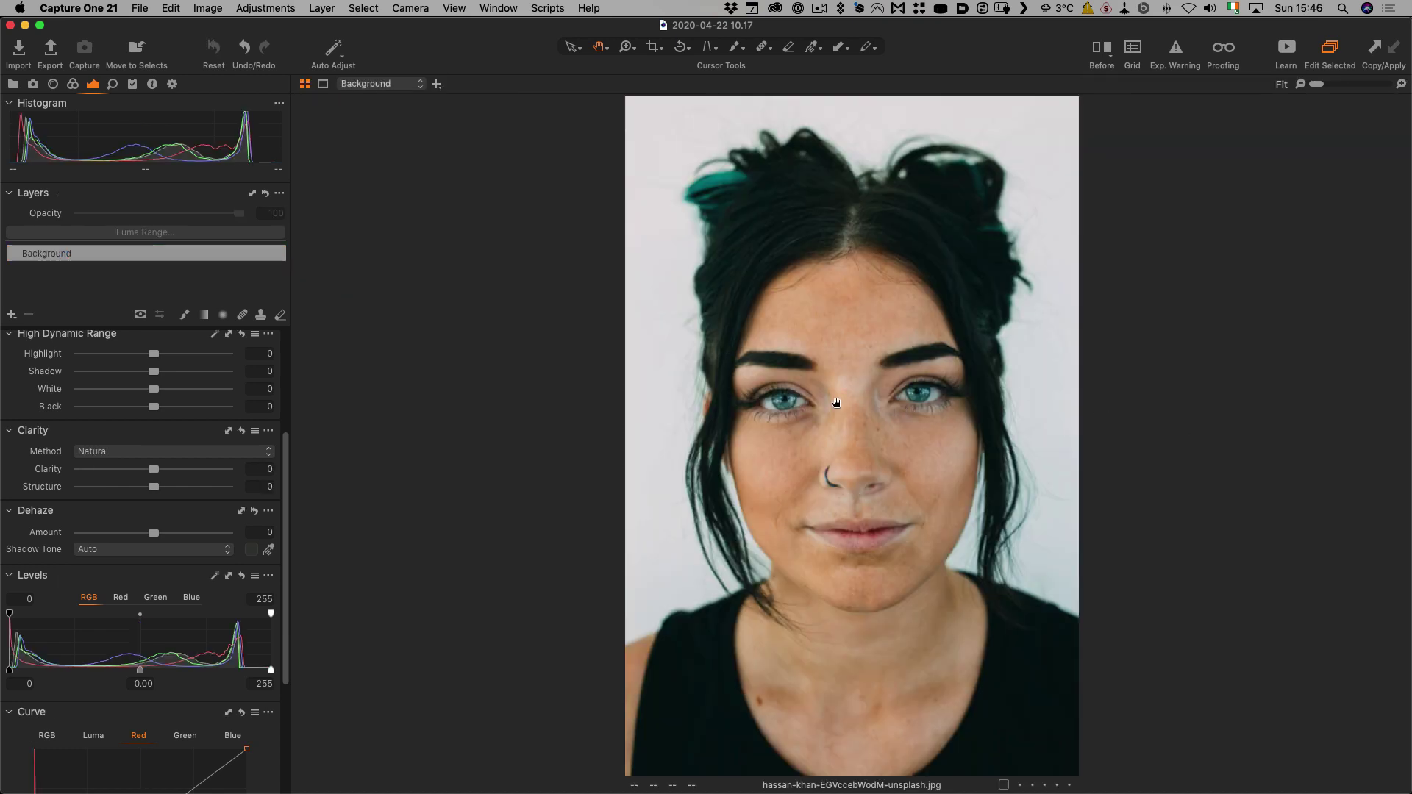
double_click(836, 403)
drag(1018, 287, 905, 633)
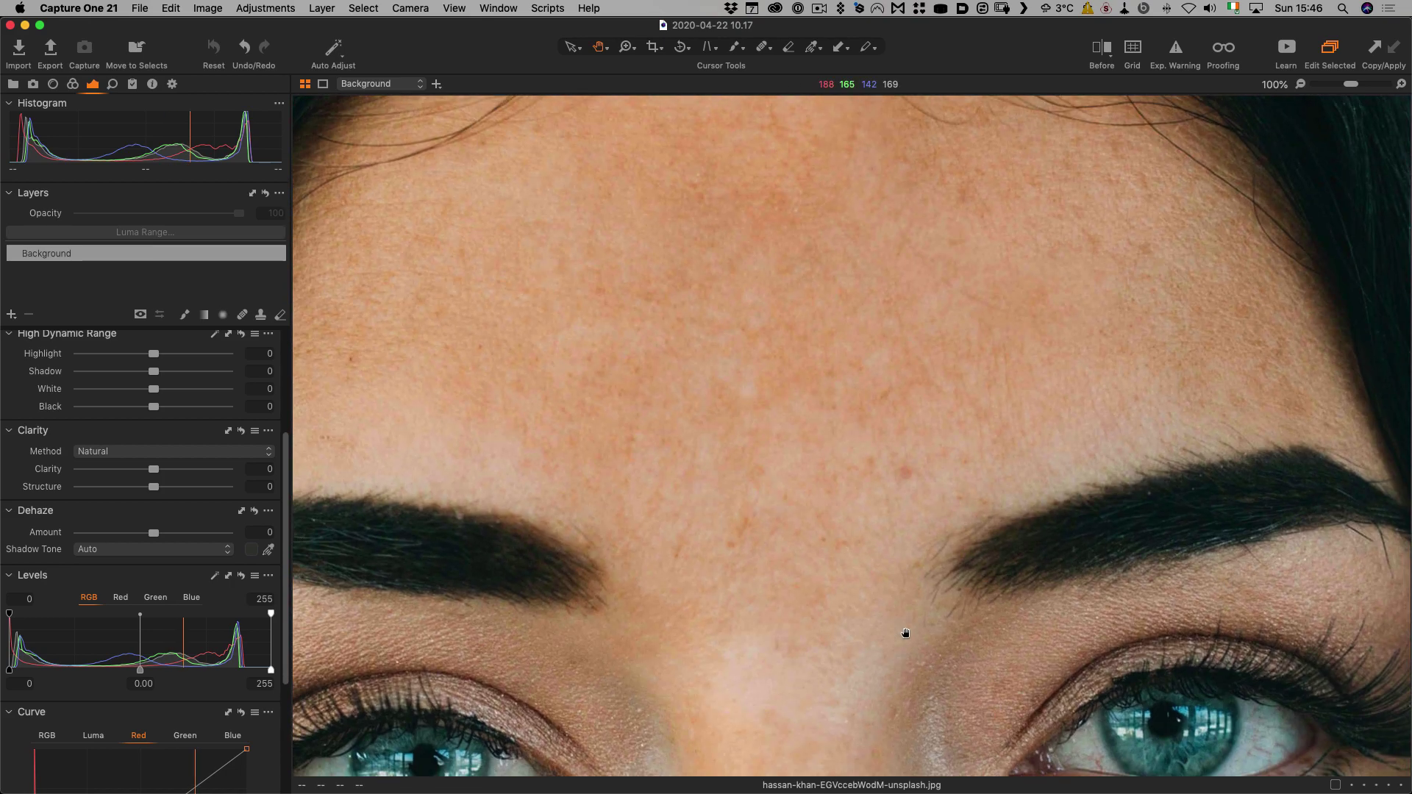
scroll(906, 634, down, 10)
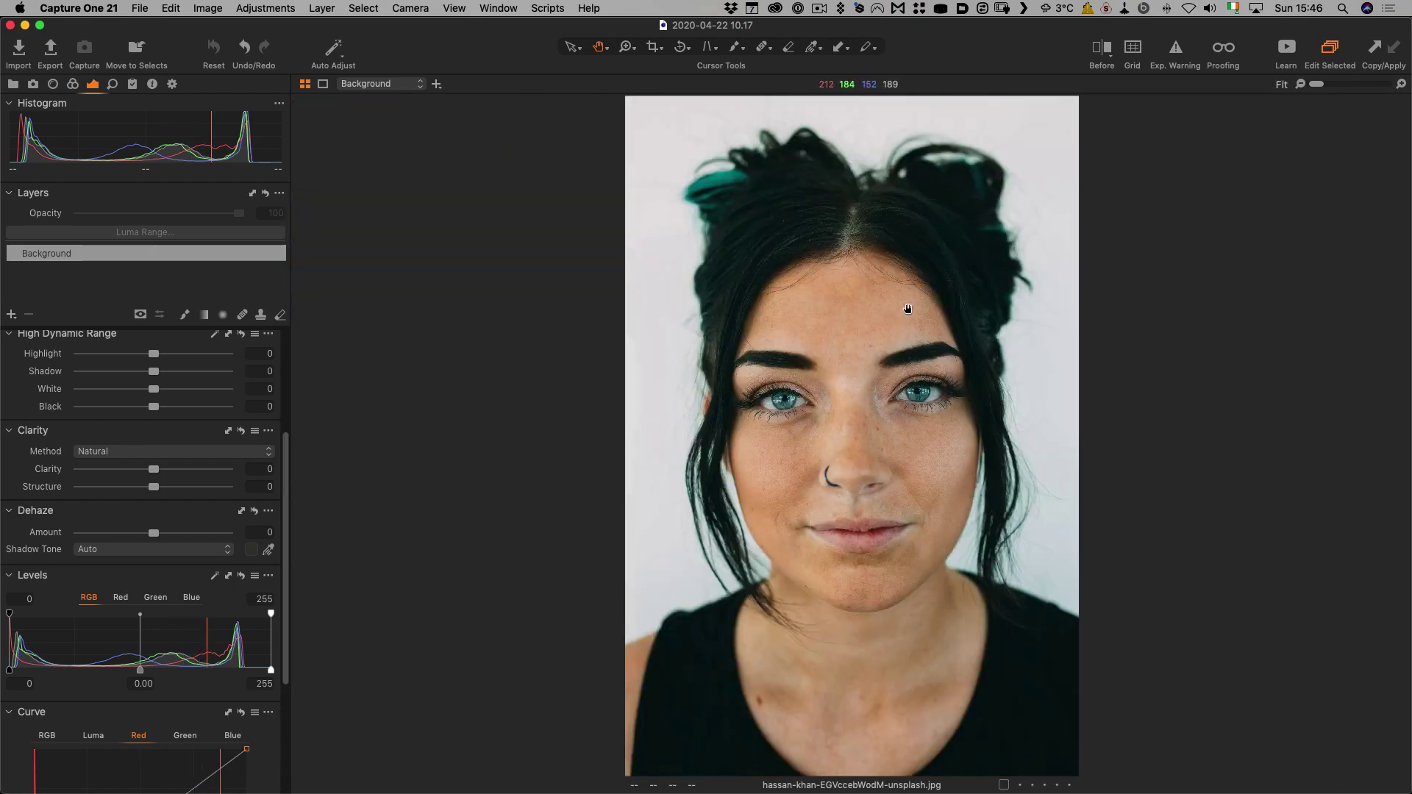
double_click(908, 309)
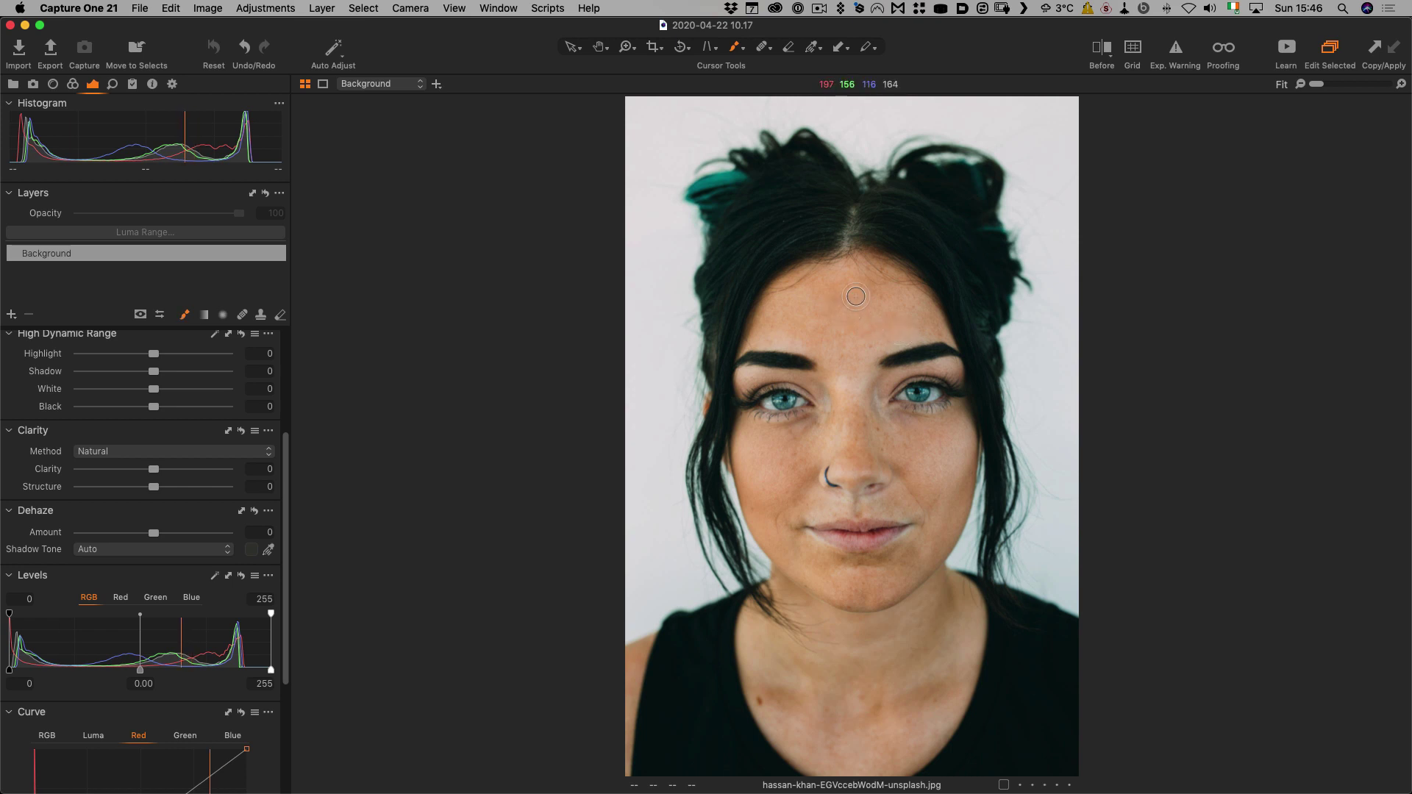
Outline the second portrait's face with a mask stroke and apply Fill Mask on Adjustment Layer 1.
mouse_move(859, 266)
mouse_down()
mouse_move(803, 270)
mouse_move(779, 292)
mouse_move(748, 360)
mouse_move(742, 432)
mouse_move(745, 494)
mouse_move(773, 549)
mouse_move(855, 597)
mouse_move(897, 587)
mouse_move(936, 549)
mouse_move(967, 453)
mouse_move(939, 315)
mouse_move(879, 266)
mouse_up()
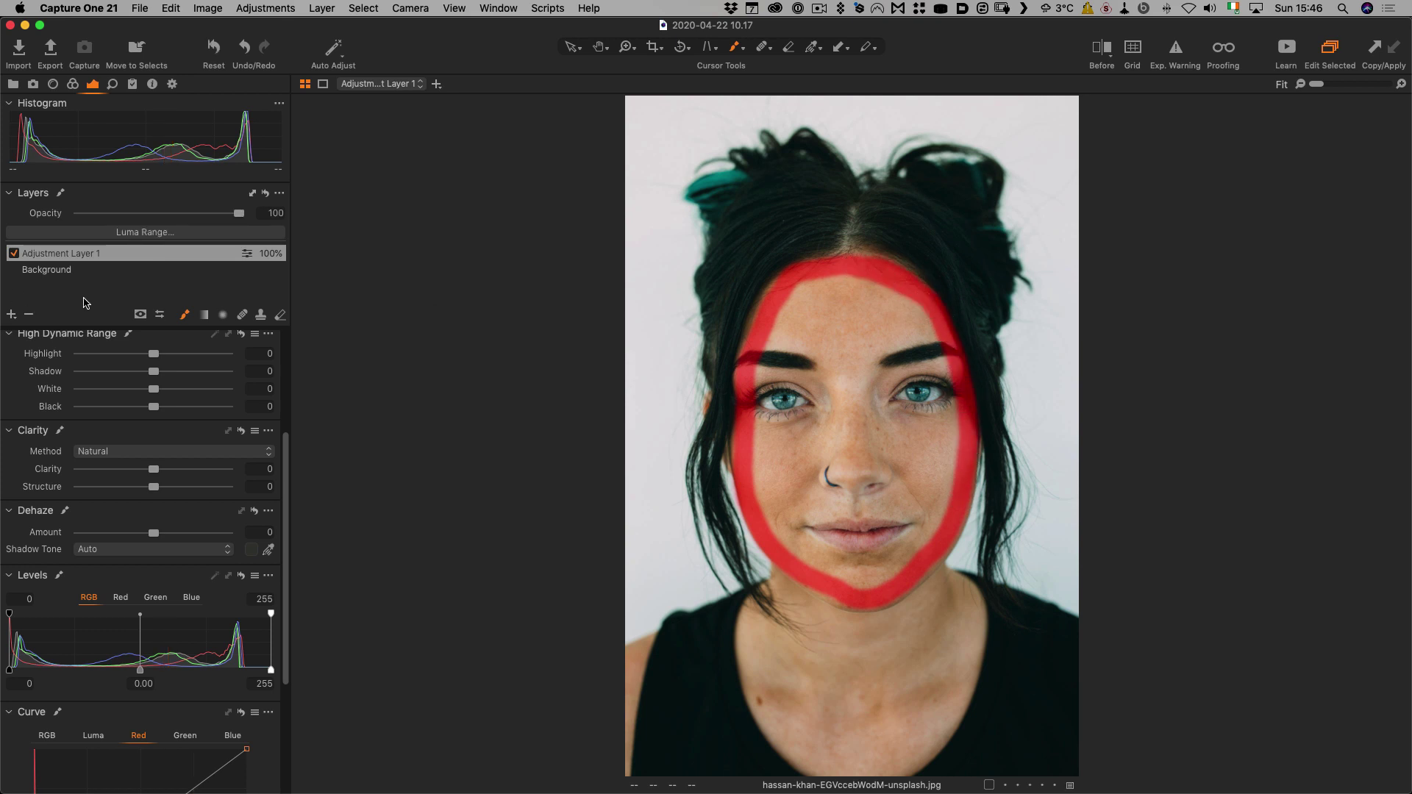
right_click(144, 259)
click(204, 292)
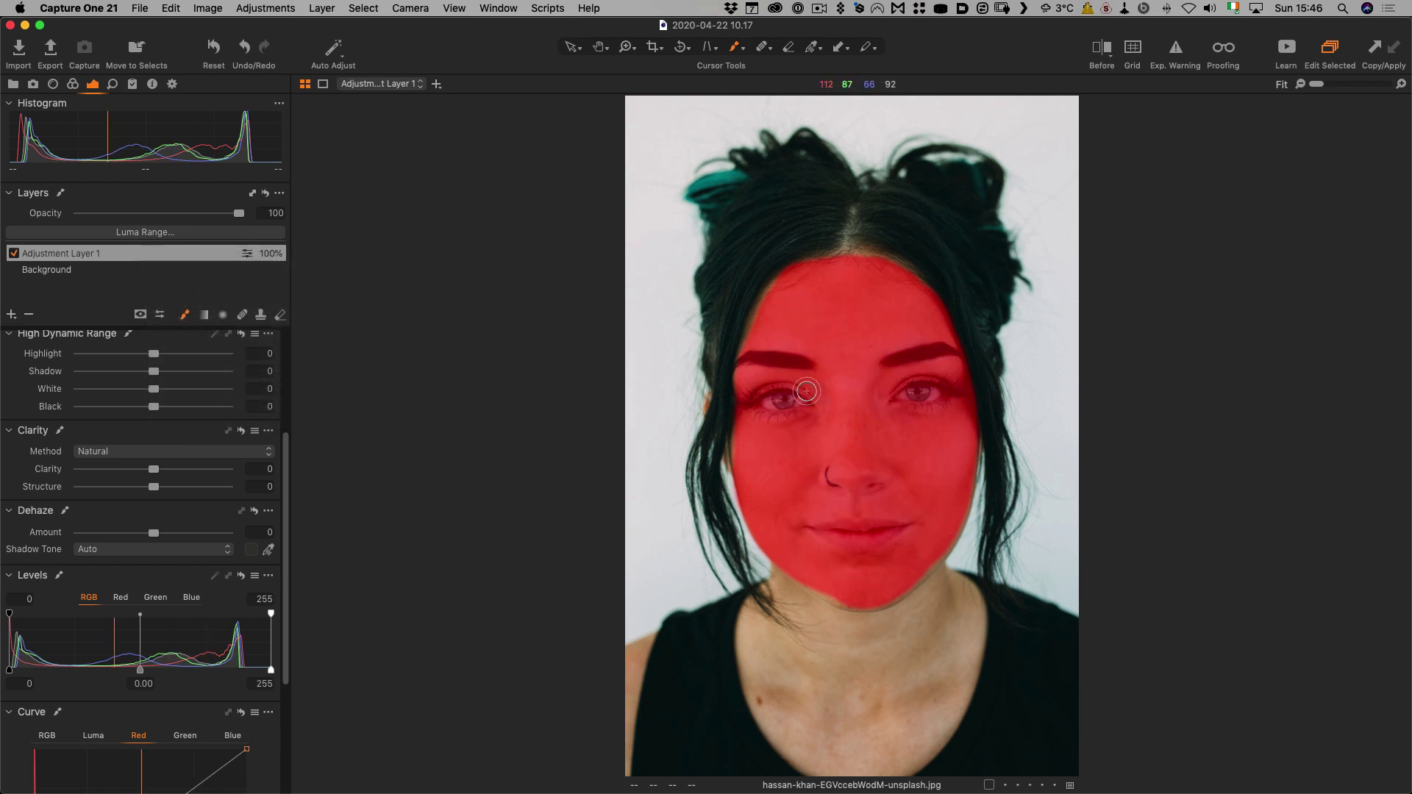
Erase the mask from the left eye, right eyebrow and lips, then hide the mask overlay.
key(e)
mouse_move(806, 391)
mouse_down()
mouse_move(750, 395)
mouse_move(801, 406)
mouse_move(755, 409)
mouse_move(772, 418)
mouse_move(793, 417)
mouse_move(809, 369)
mouse_move(732, 362)
mouse_up()
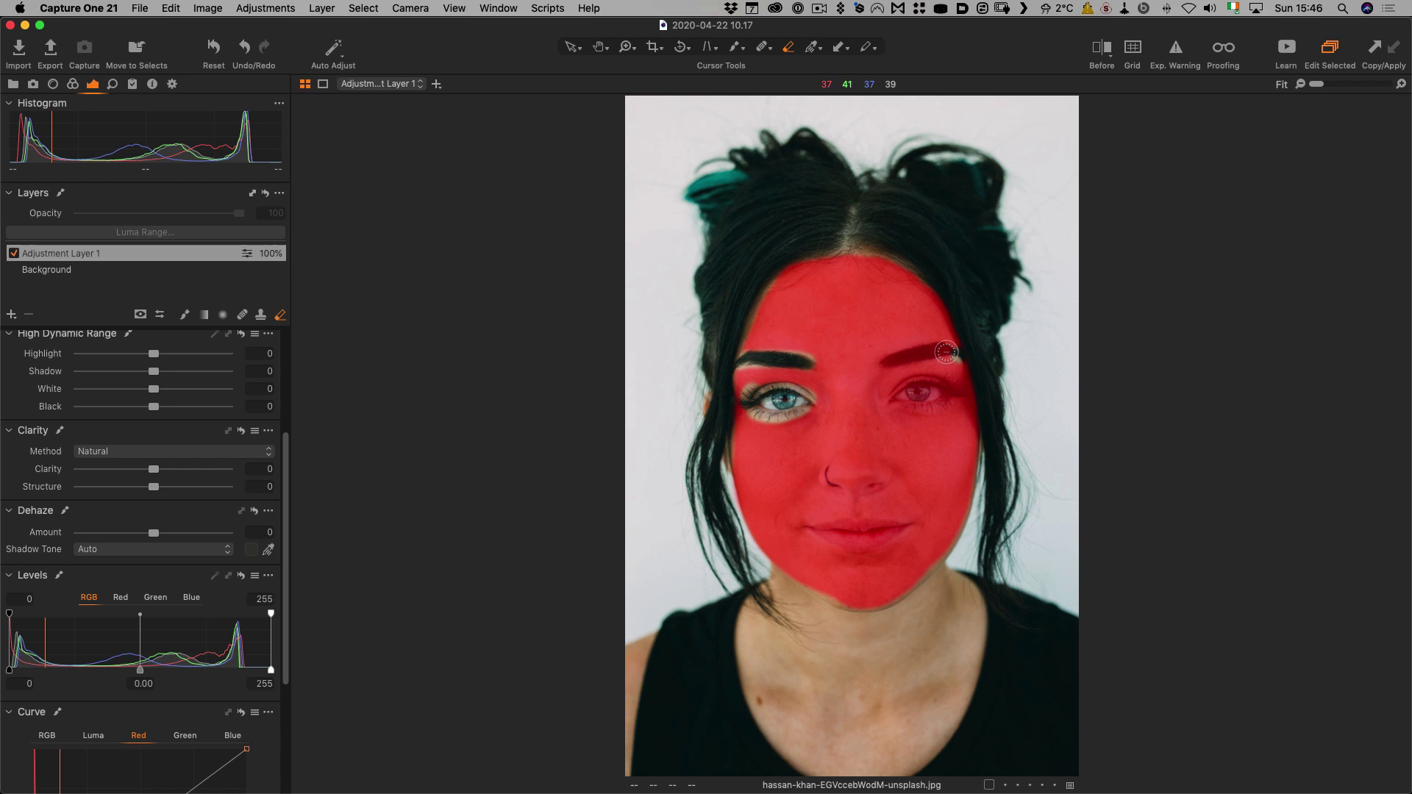
mouse_move(946, 353)
mouse_down()
mouse_move(880, 364)
mouse_move(920, 387)
mouse_move(893, 402)
mouse_move(943, 406)
mouse_move(956, 389)
mouse_move(907, 388)
mouse_up()
mouse_move(815, 528)
mouse_down()
mouse_move(911, 527)
mouse_move(879, 542)
mouse_move(822, 535)
mouse_move(878, 532)
mouse_up()
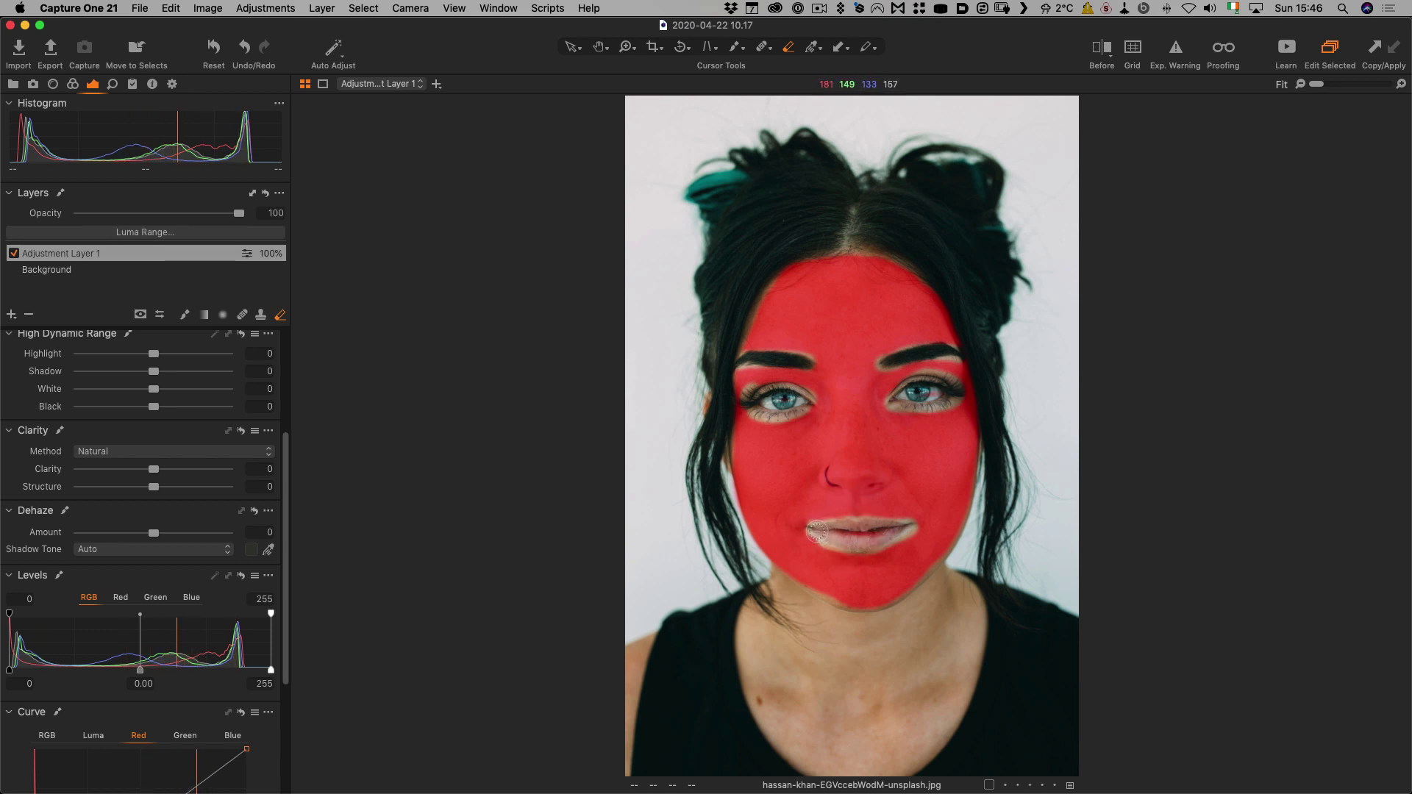
drag(815, 531, 807, 532)
click(601, 48)
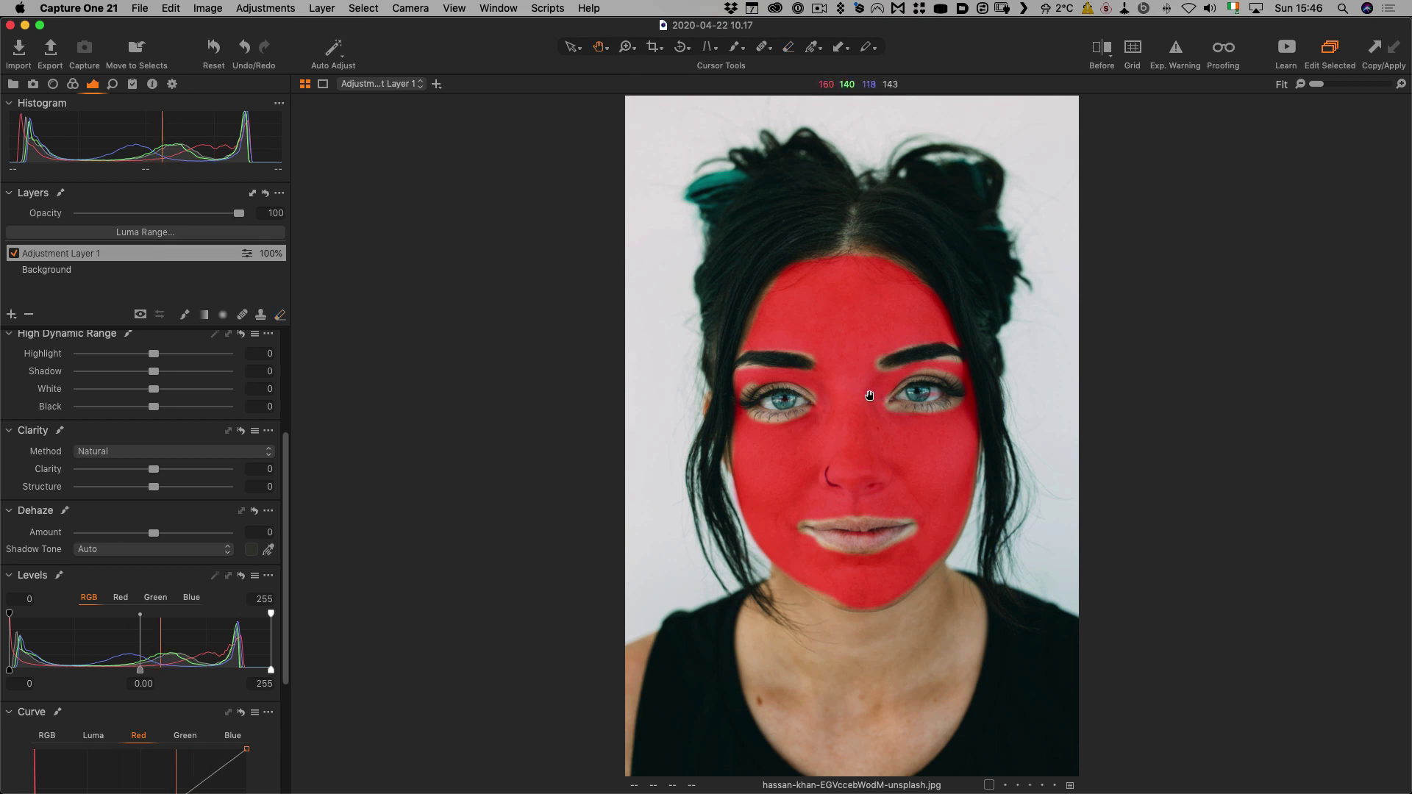
key(m)
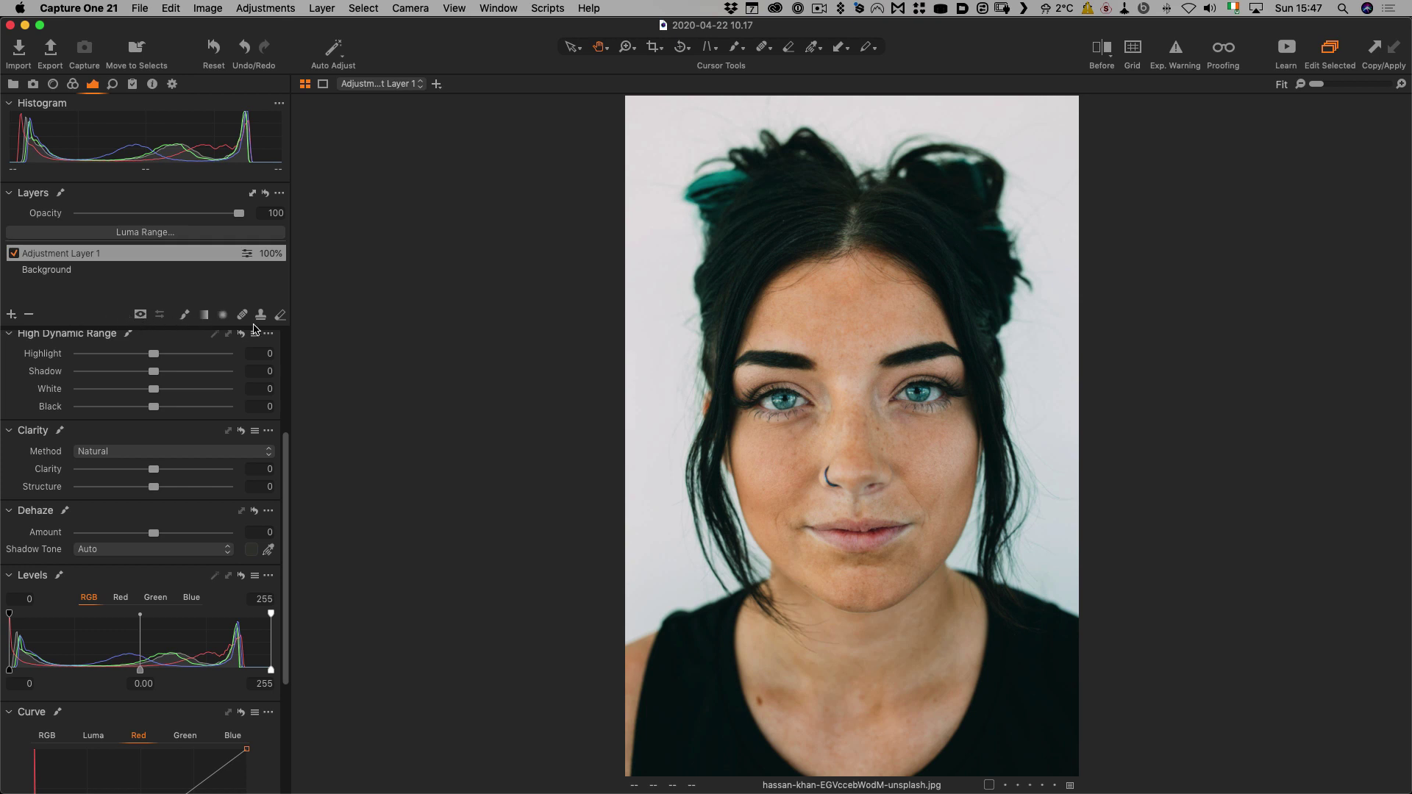
click(140, 315)
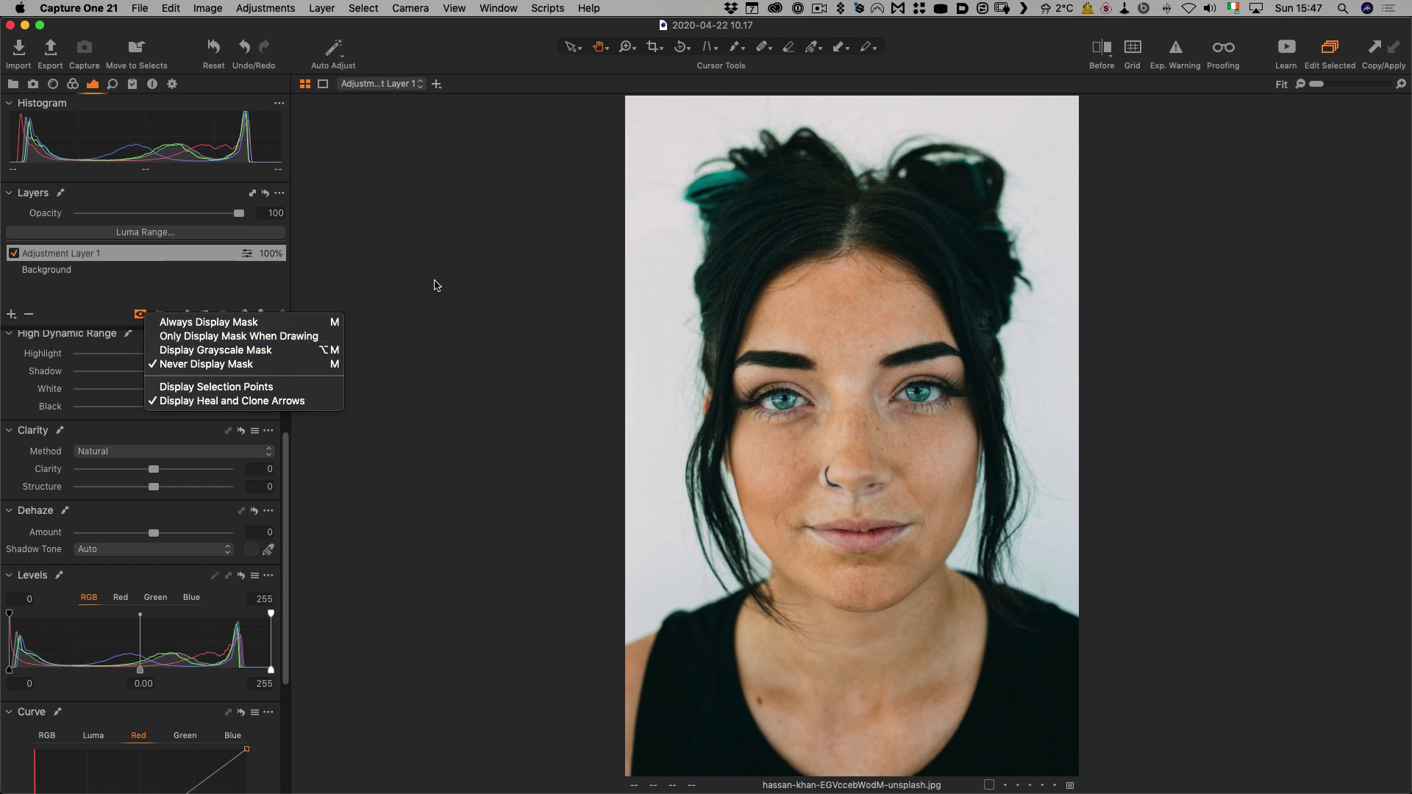
click(209, 339)
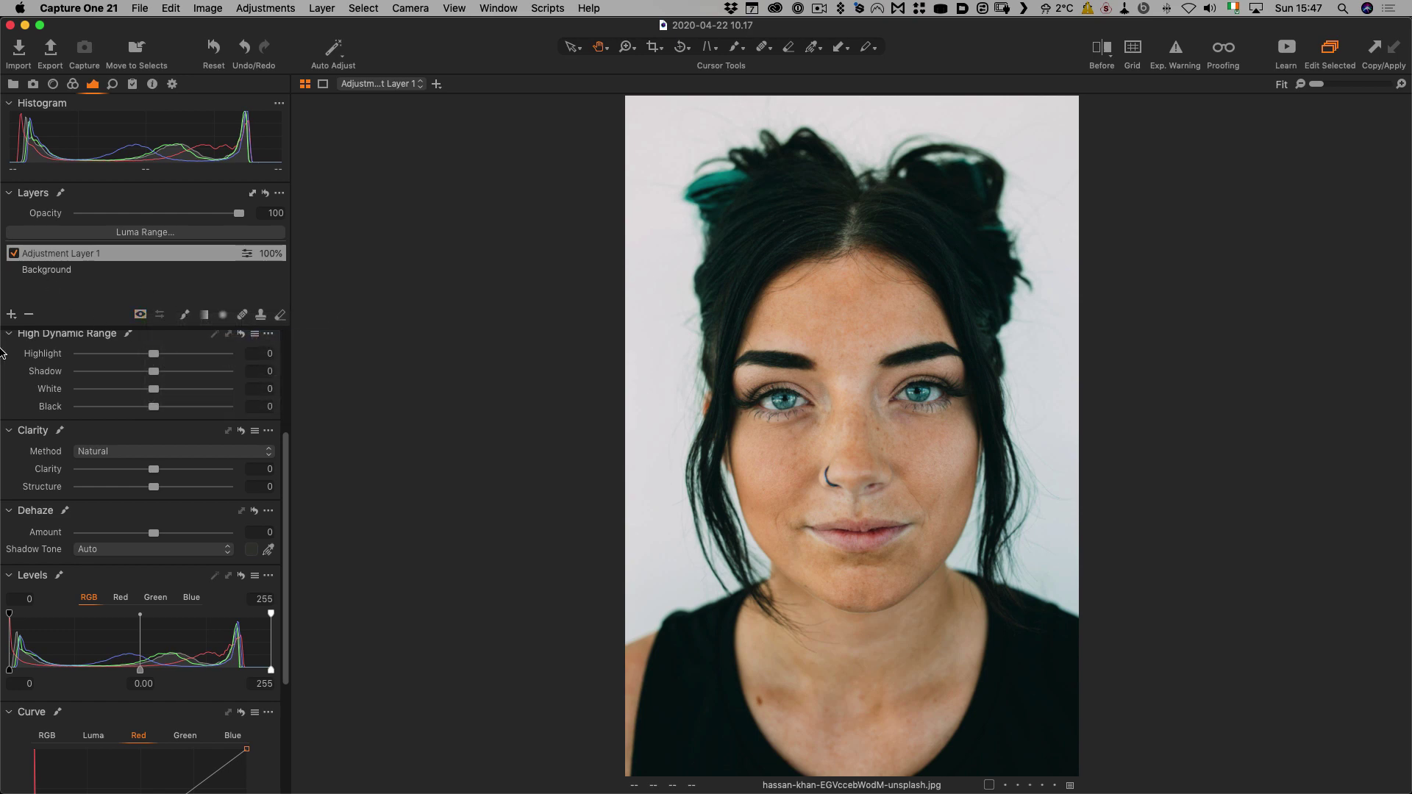
Zoom to 100% on the face and set Neutral clarity with Clarity -96 and Structure -100.
double_click(782, 403)
drag(1094, 542, 936, 163)
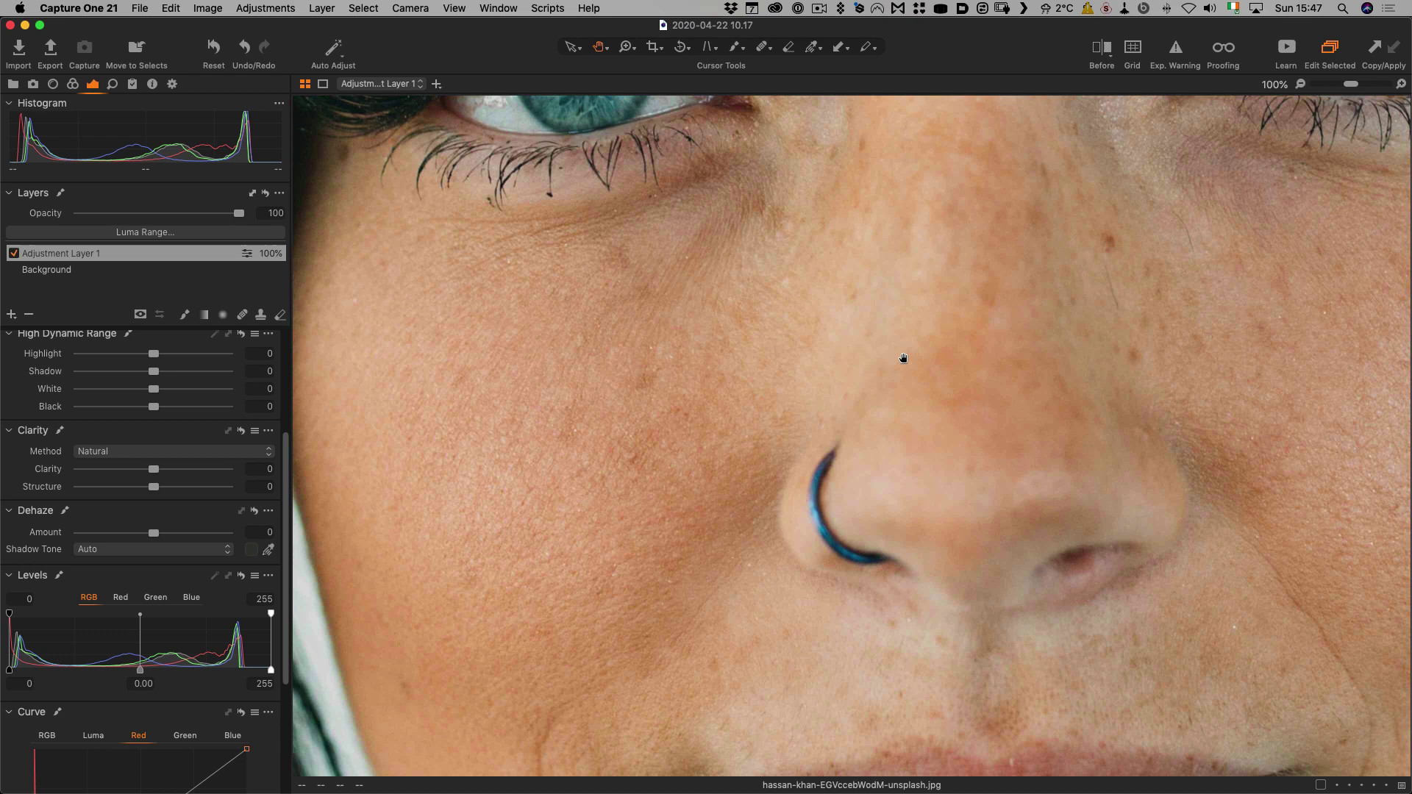
scroll(197, 396, down, 5)
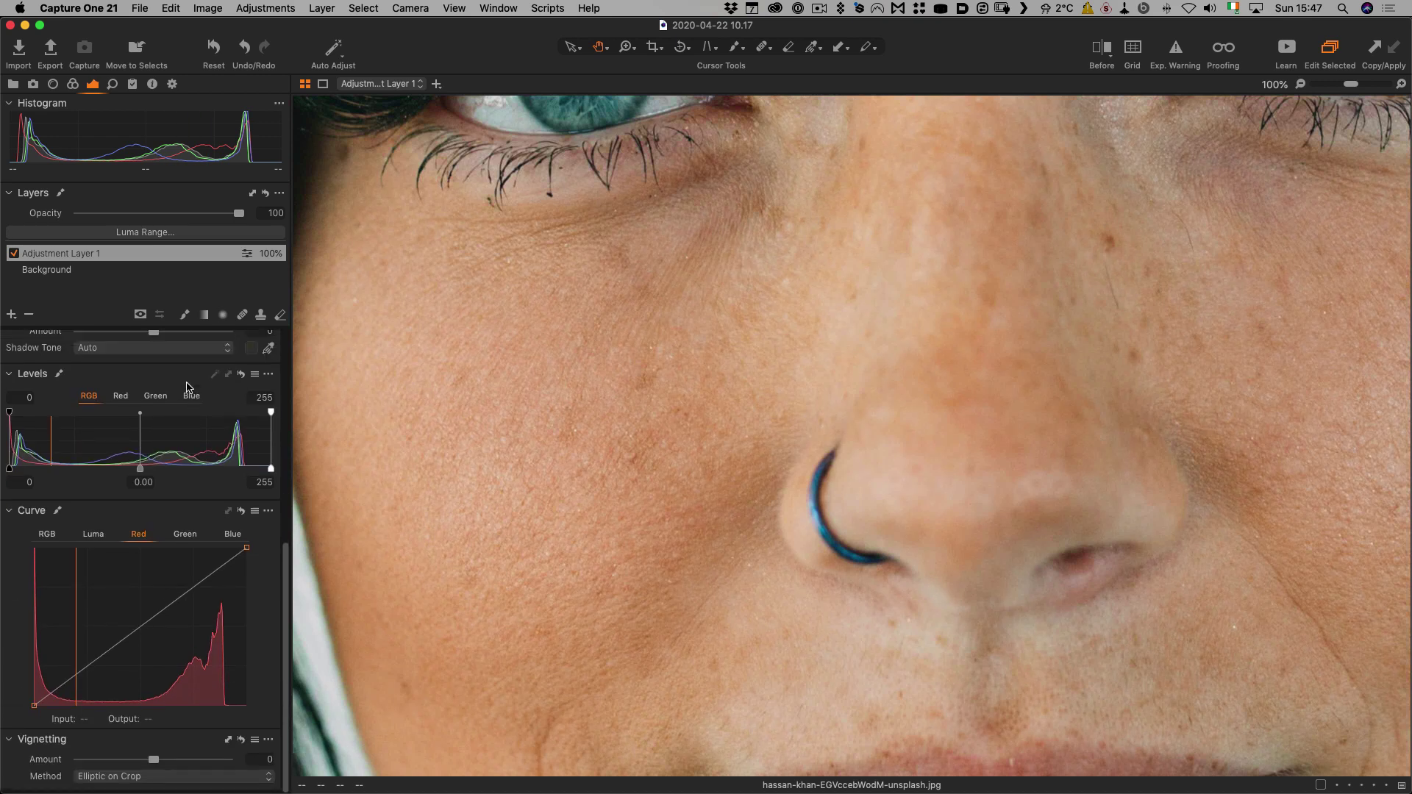
scroll(192, 390, up, 4)
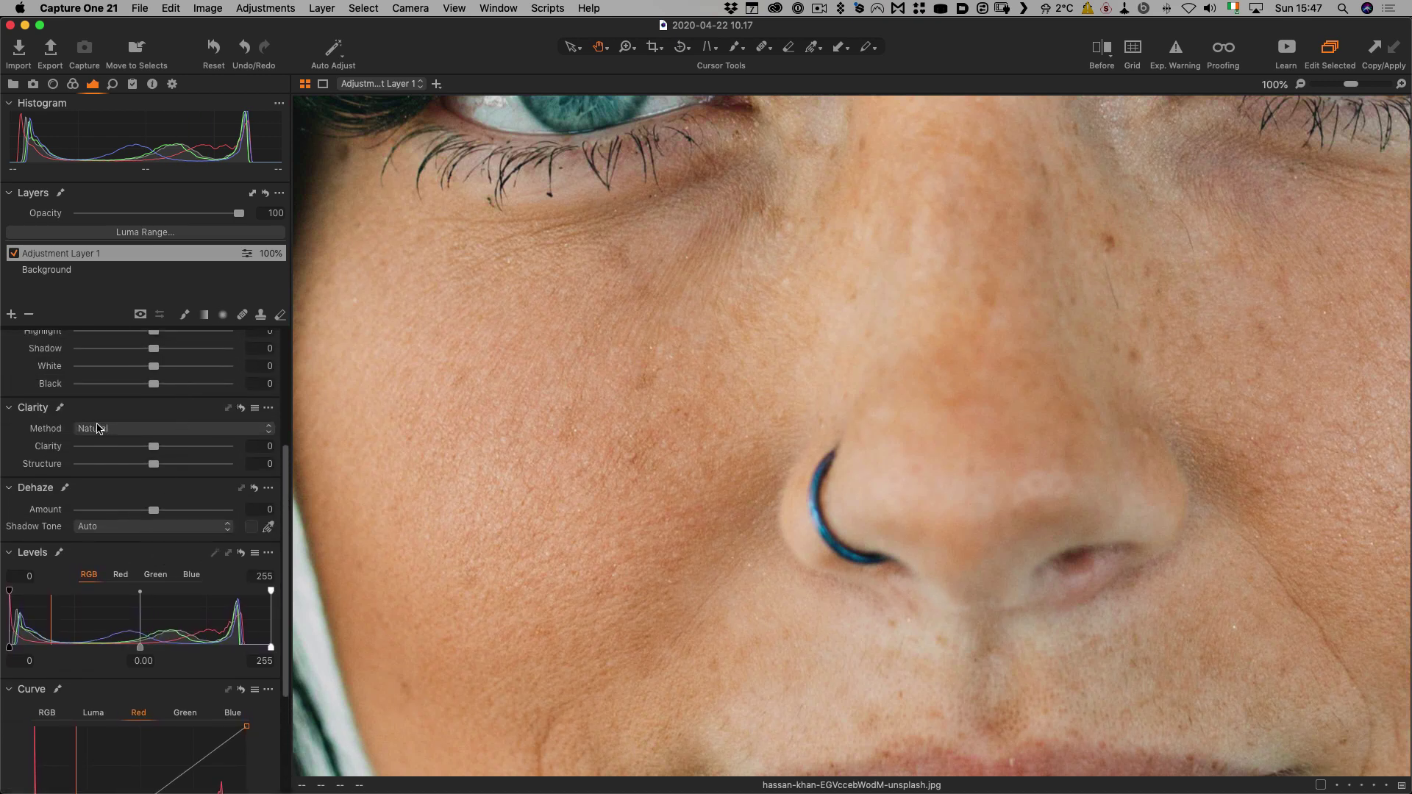
click(98, 429)
click(153, 454)
drag(150, 451, 79, 470)
Pan across the eyes, brows and nose to inspect the softened skin at 100%.
scroll(117, 462, up, 1)
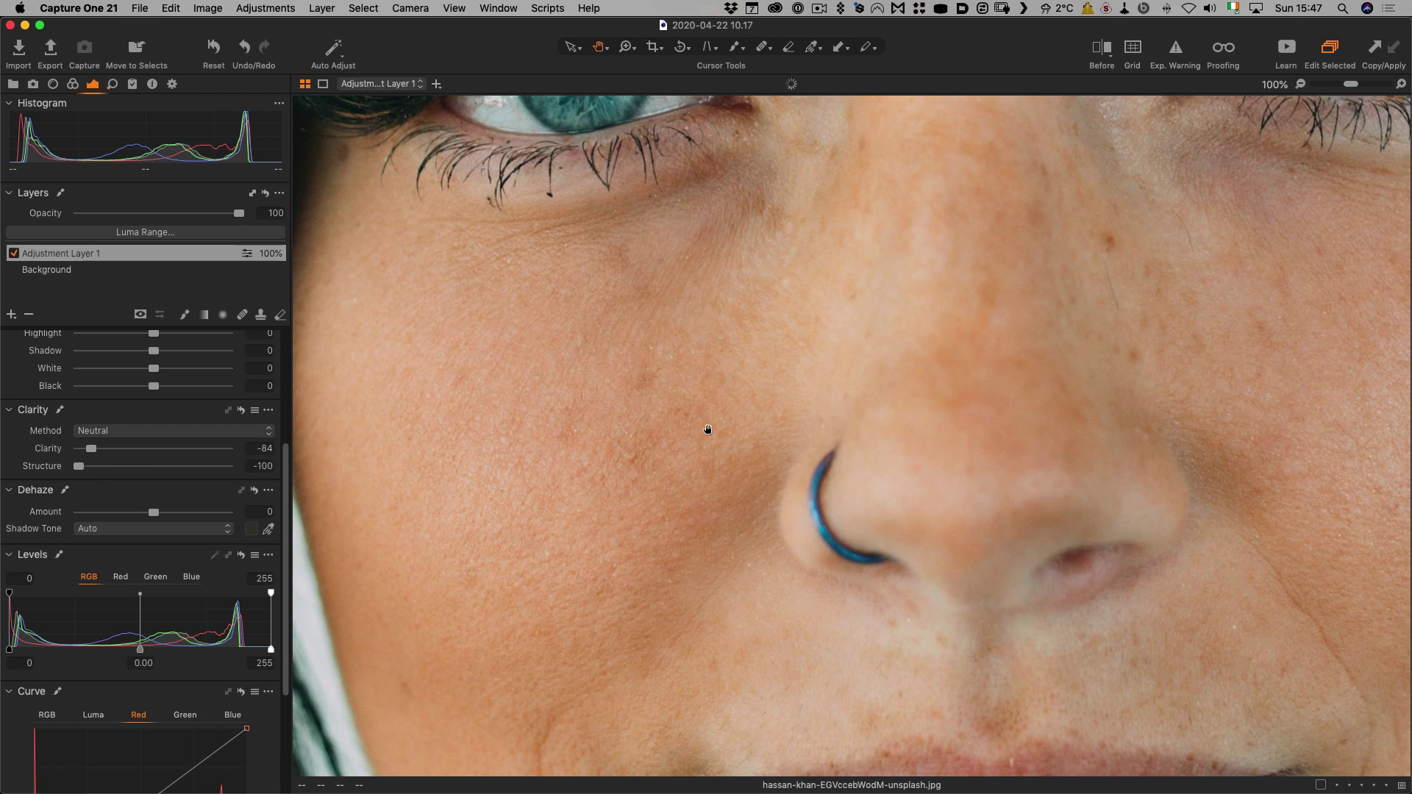
drag(708, 430, 391, 510)
drag(728, 262, 942, 567)
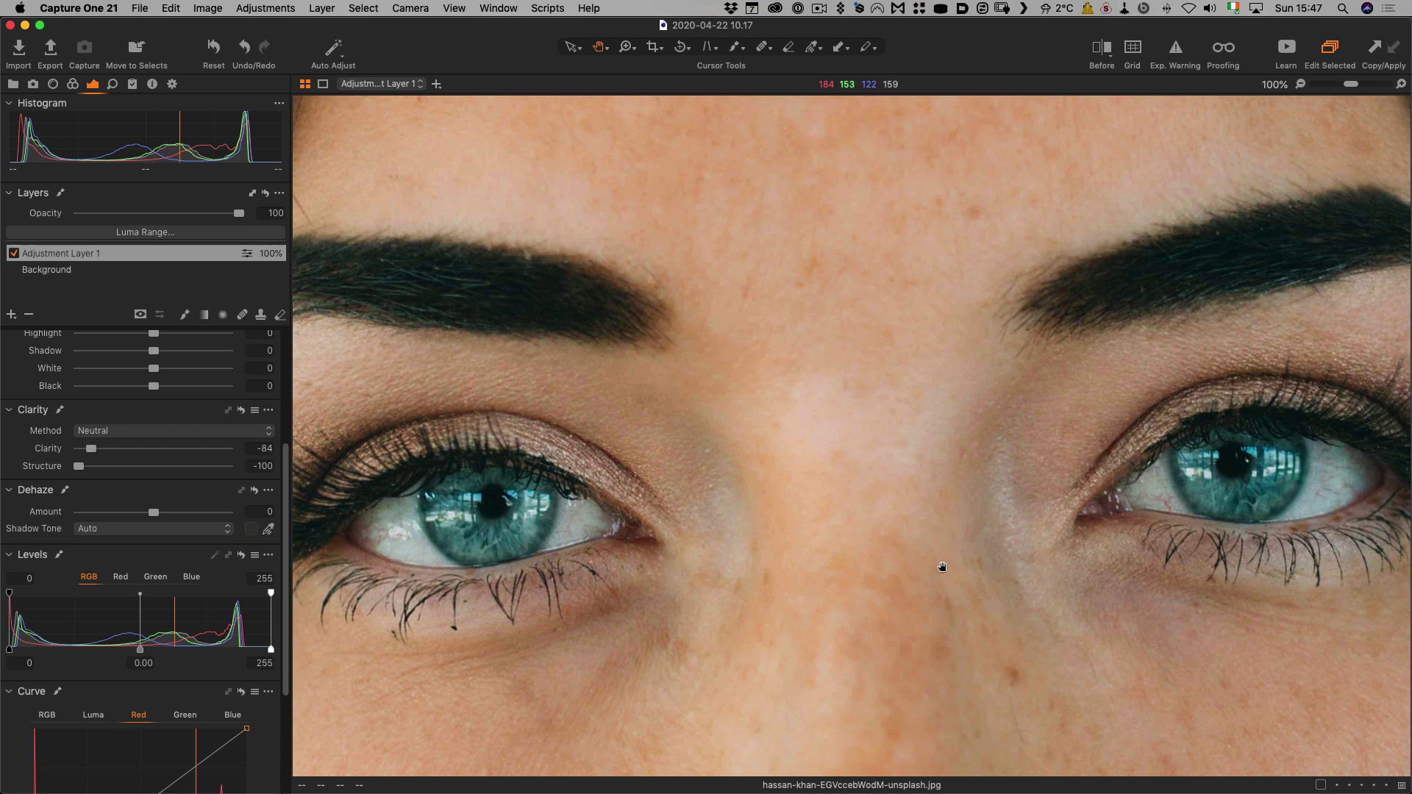
drag(753, 227, 886, 208)
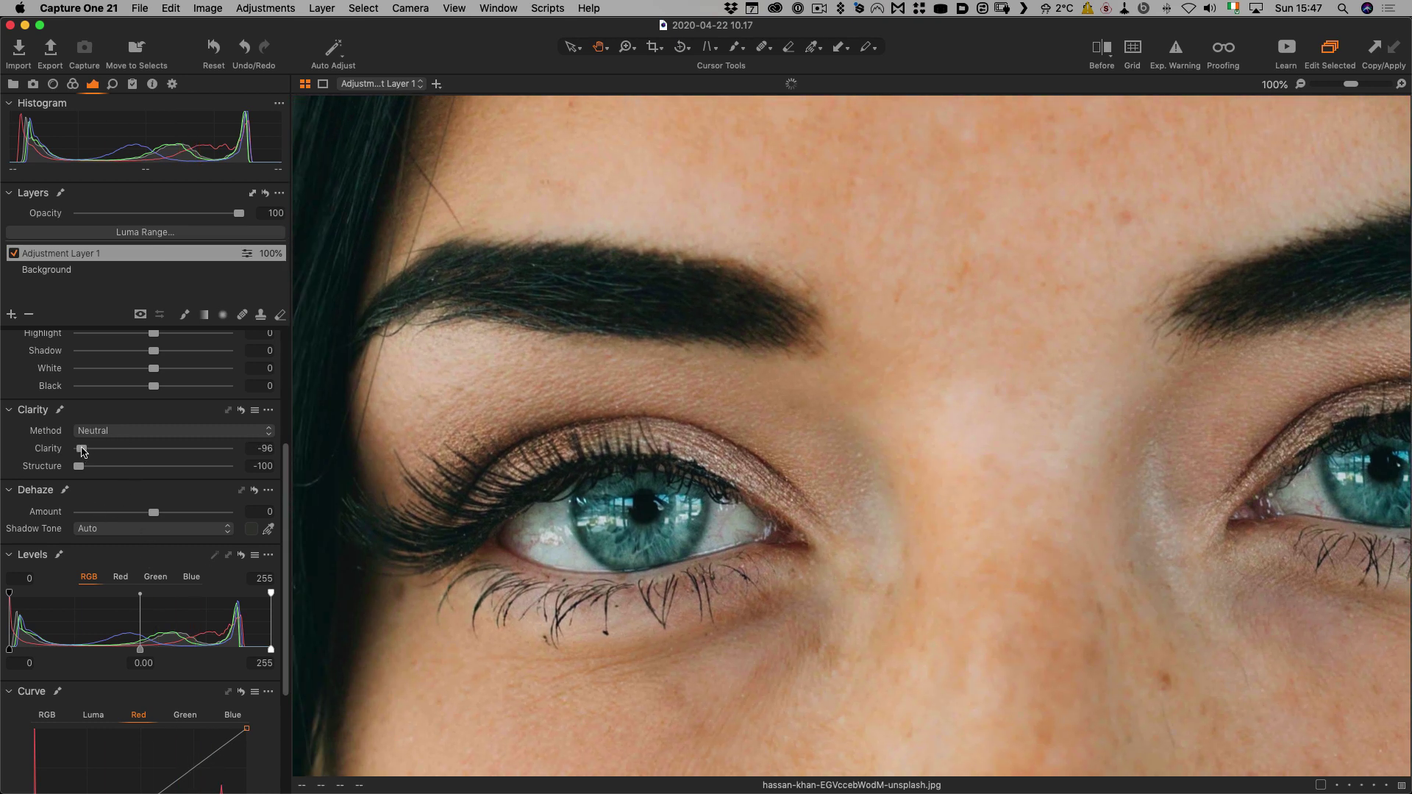
drag(648, 504, 620, 266)
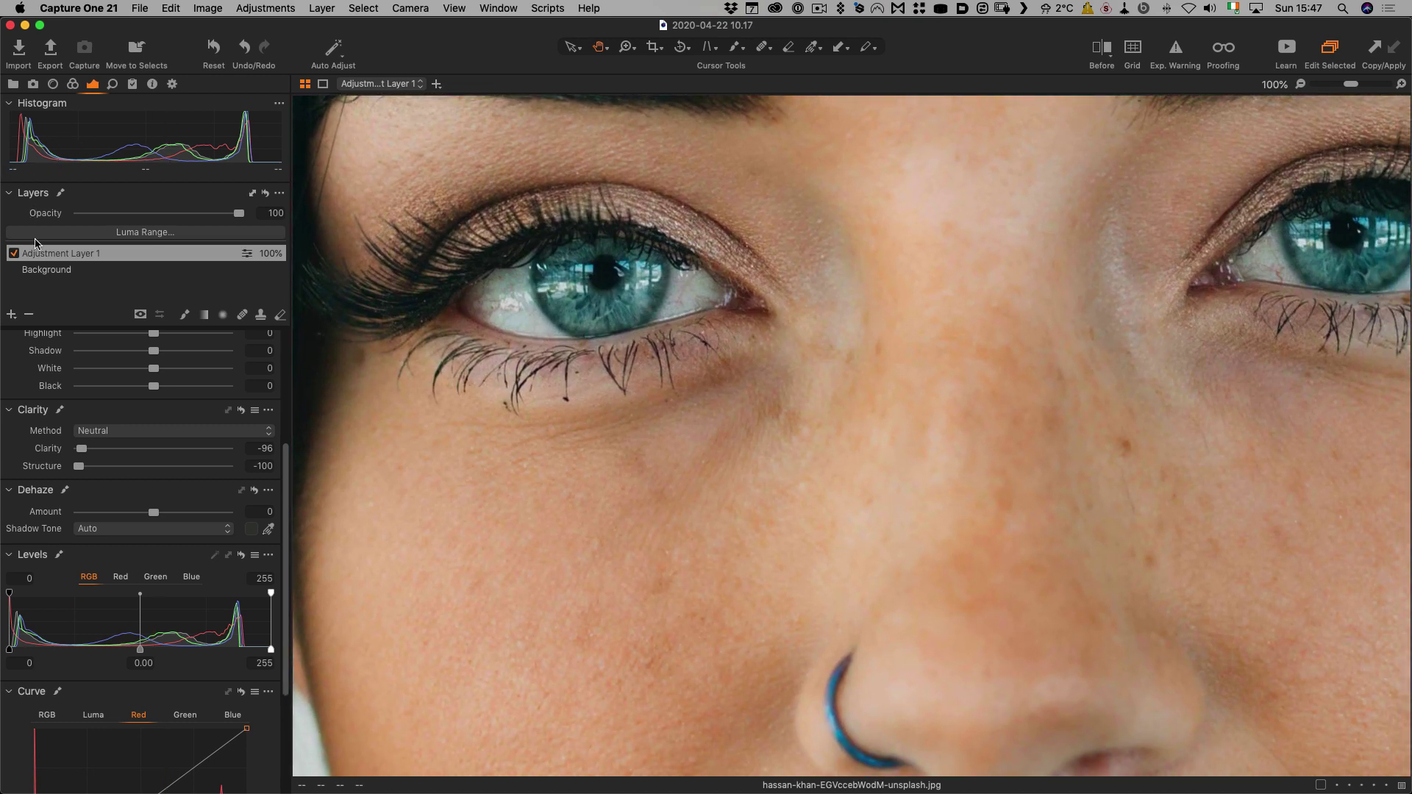
click(14, 255)
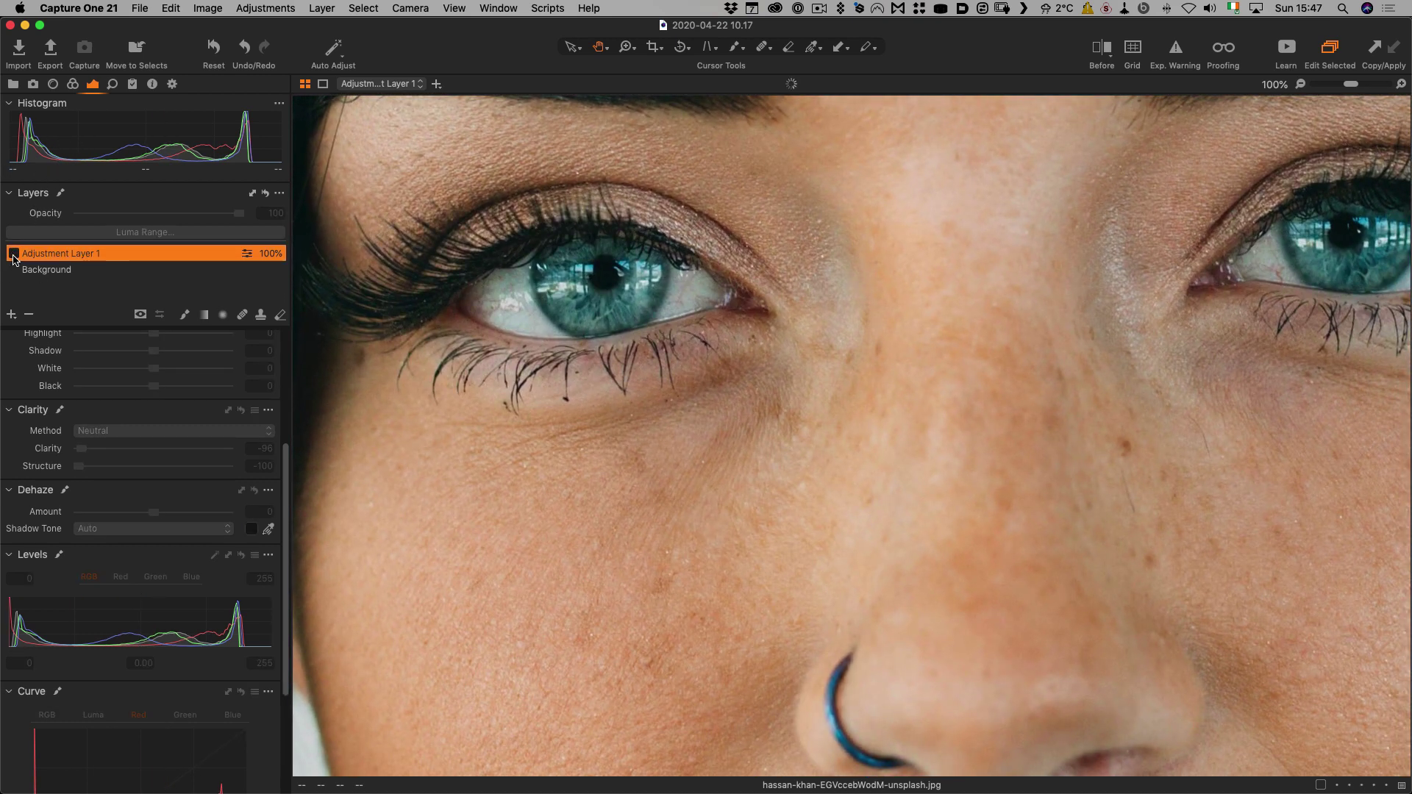
click(14, 255)
click(14, 254)
click(14, 255)
scroll(696, 211, up, 5)
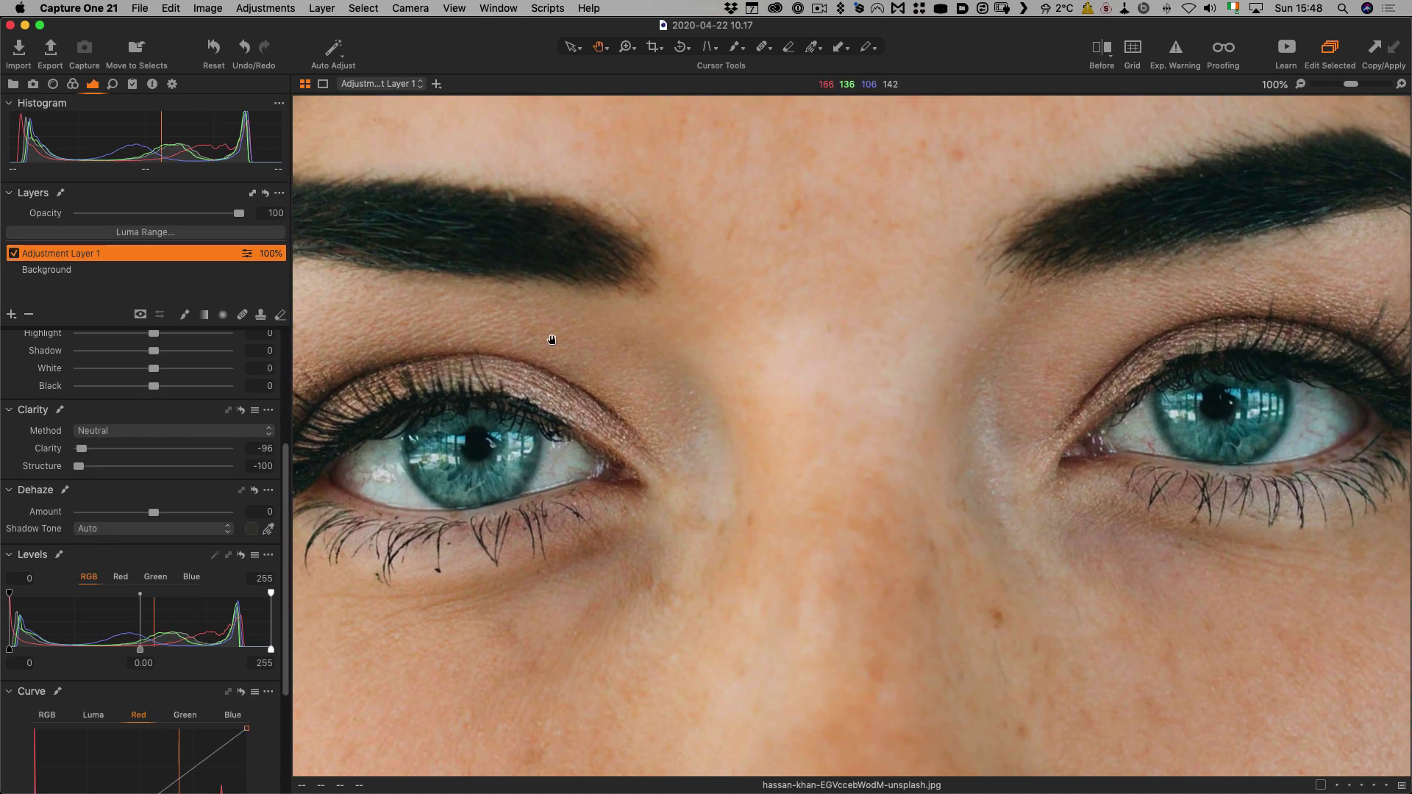
drag(552, 339, 719, 284)
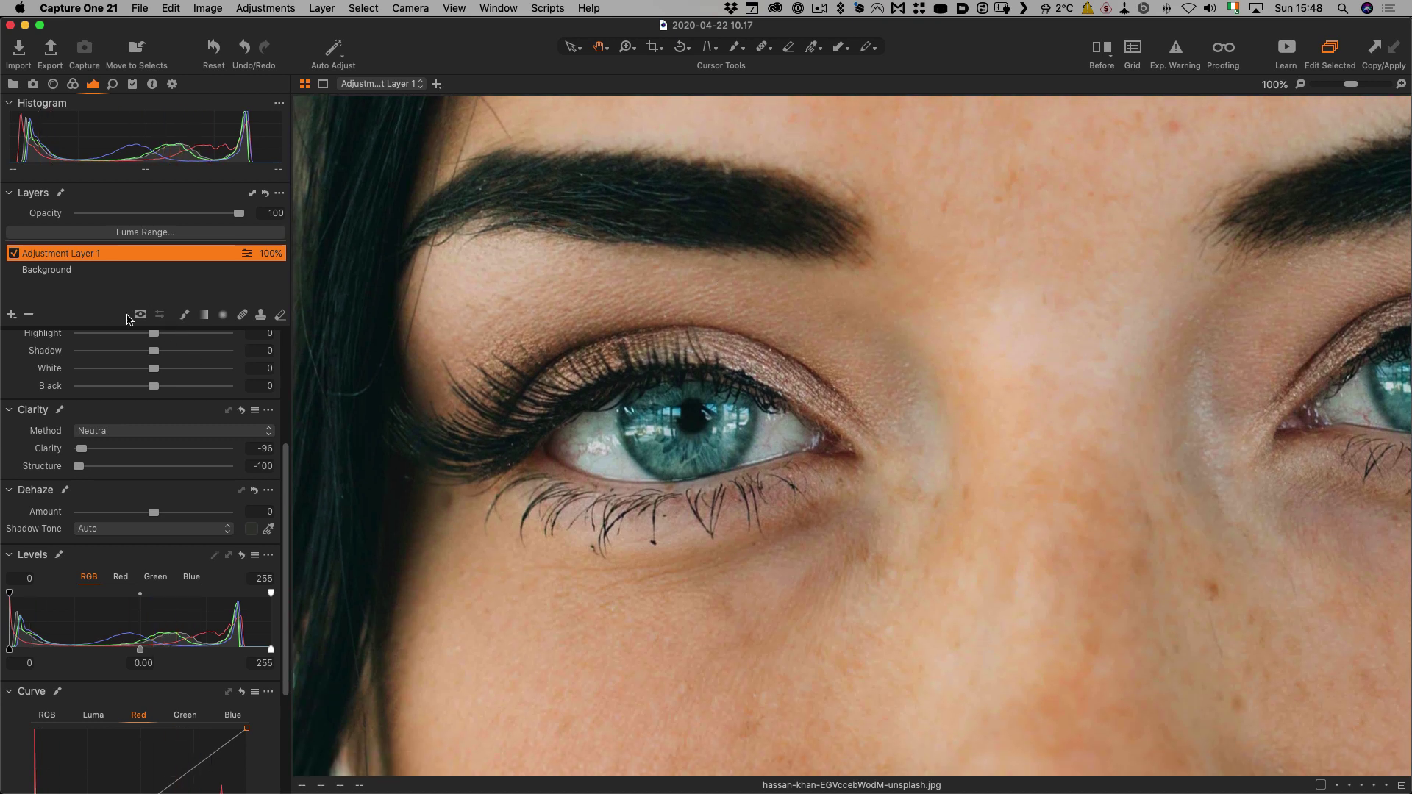
Switch the layer mask to Erase Mask and lower the eraser's opacity and flow.
click(185, 315)
key(e)
right_click(809, 337)
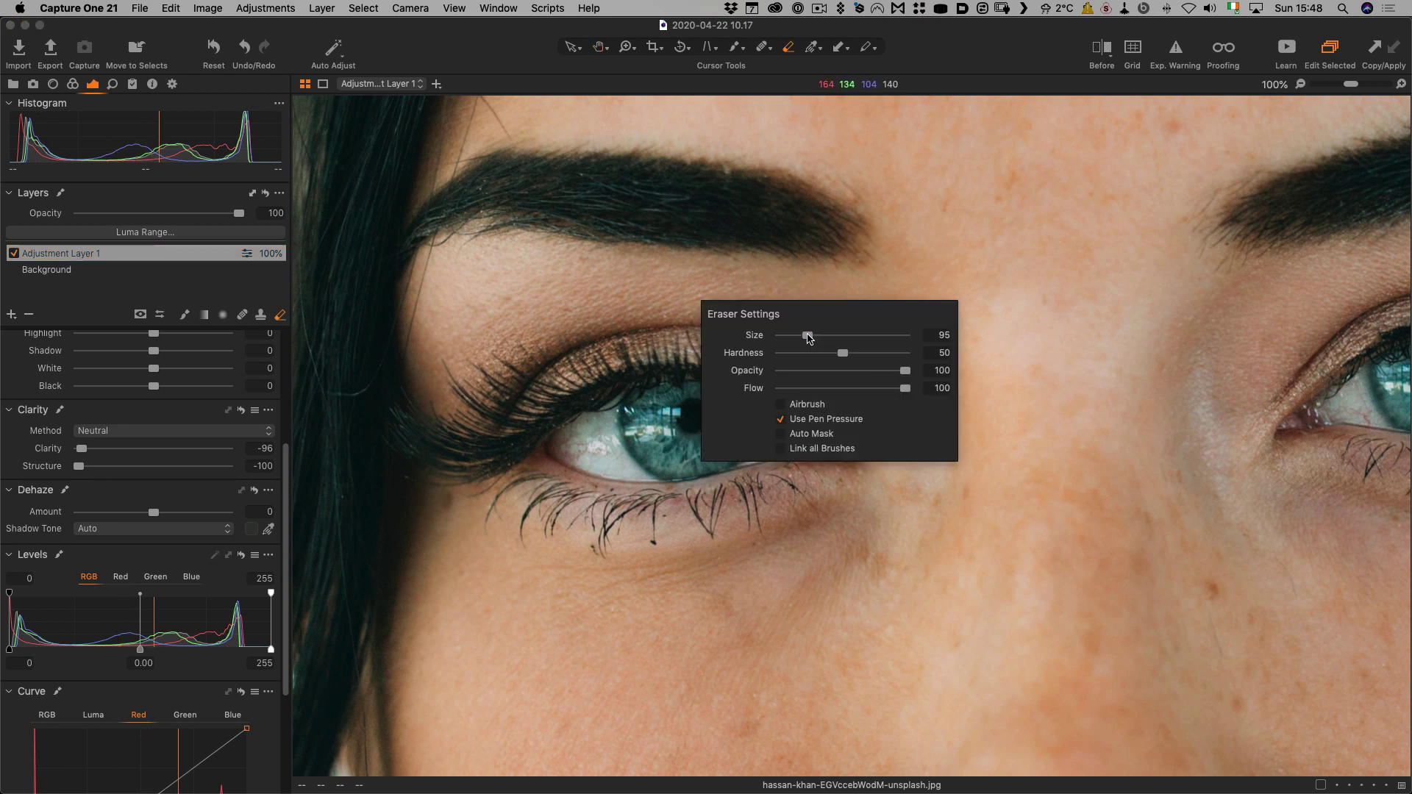
mouse_move(905, 370)
mouse_down()
mouse_move(849, 370)
mouse_move(891, 388)
mouse_move(846, 388)
mouse_move(844, 370)
mouse_up()
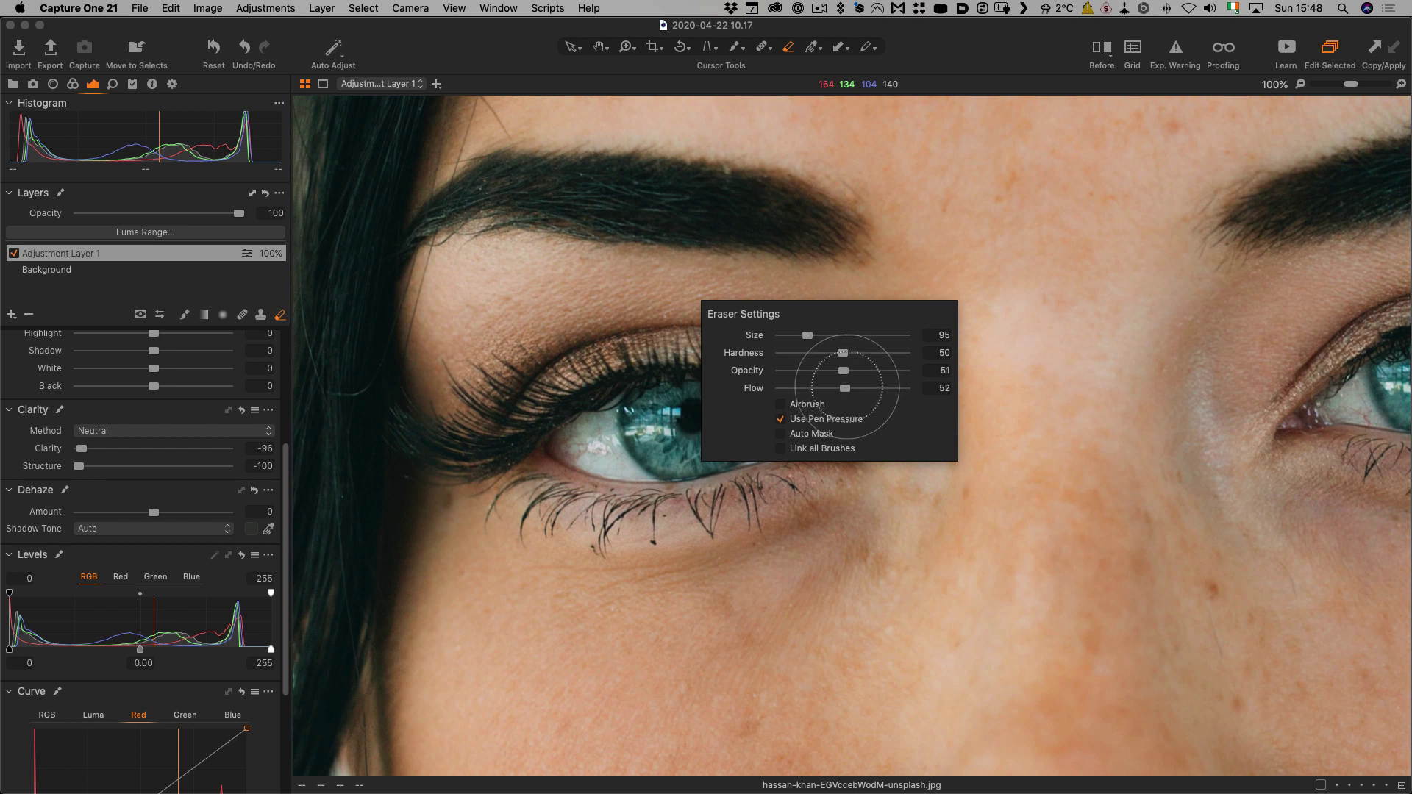
Erase the mask over the upper eyelids and inner eye corner so the eyes stay sharp.
mouse_move(488, 340)
mouse_down()
mouse_move(633, 309)
mouse_move(846, 324)
mouse_move(507, 345)
mouse_move(728, 276)
mouse_move(868, 346)
mouse_move(912, 423)
mouse_move(699, 559)
mouse_move(529, 566)
mouse_move(454, 466)
mouse_move(486, 405)
mouse_move(530, 456)
mouse_up()
drag(1209, 277, 678, 284)
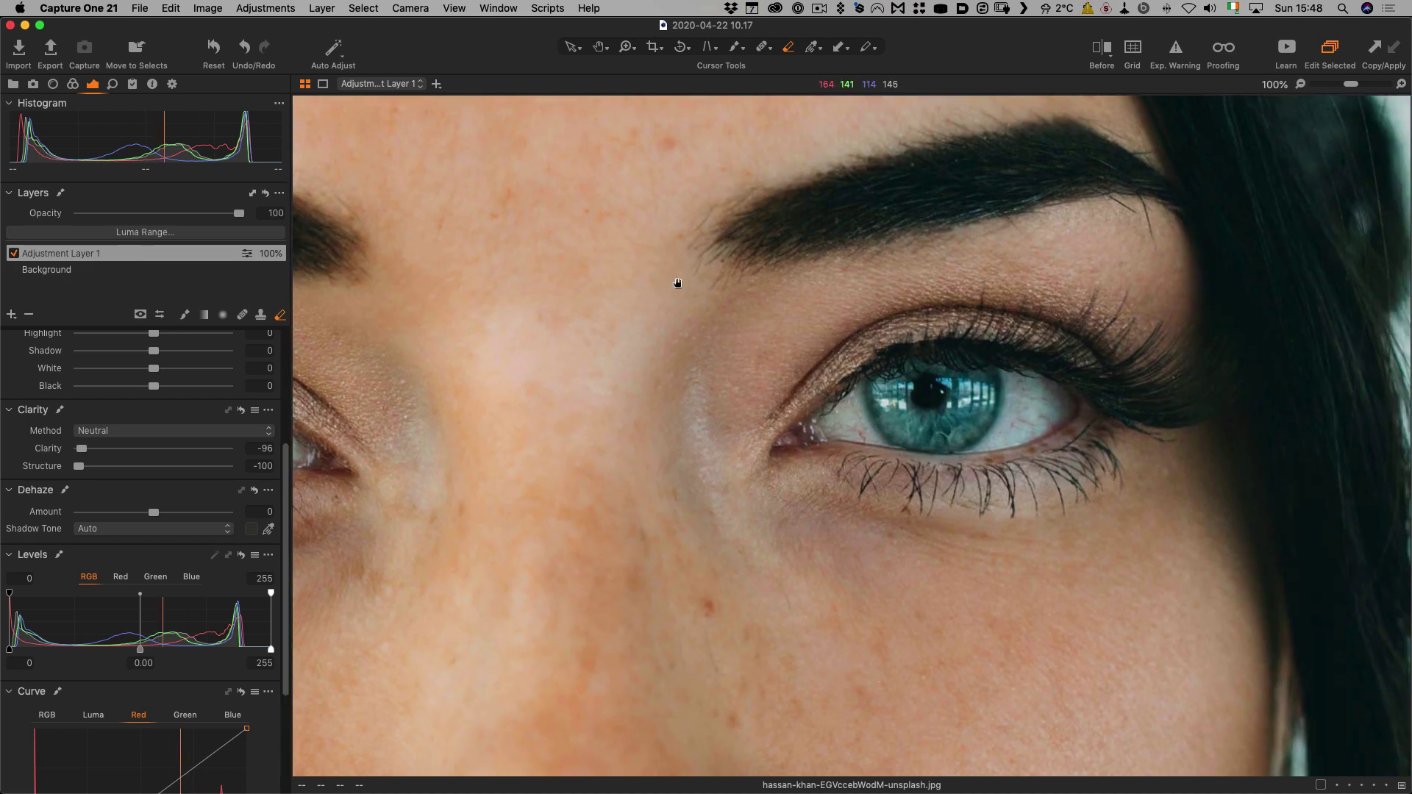
mouse_move(708, 378)
mouse_down()
mouse_move(630, 442)
mouse_move(710, 324)
mouse_move(678, 424)
mouse_move(846, 559)
mouse_move(1111, 471)
mouse_move(1030, 316)
mouse_up()
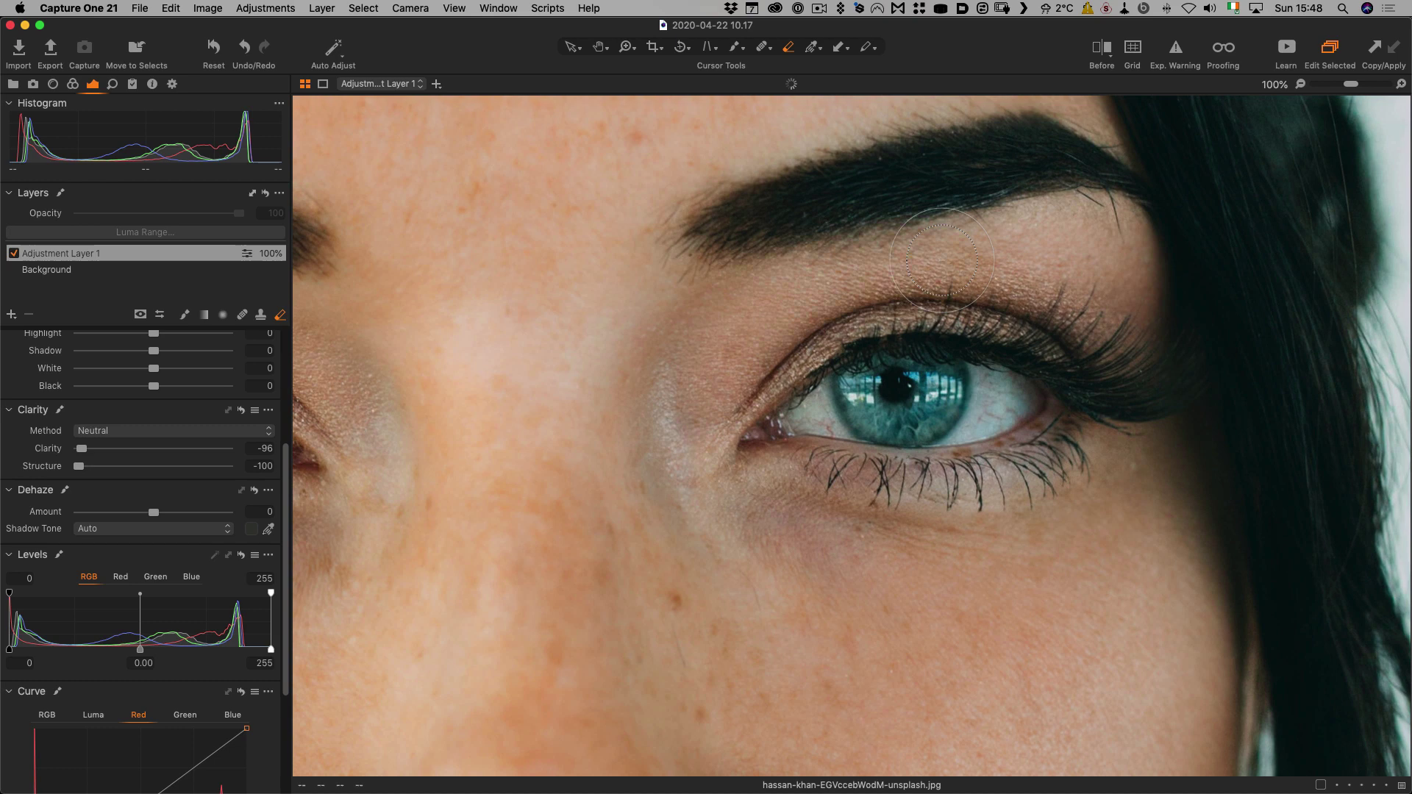
mouse_move(934, 226)
mouse_down()
mouse_move(814, 239)
mouse_move(814, 327)
mouse_move(1088, 387)
mouse_move(882, 415)
mouse_move(1008, 438)
mouse_move(1028, 284)
mouse_move(903, 218)
mouse_move(744, 350)
mouse_move(882, 243)
mouse_up()
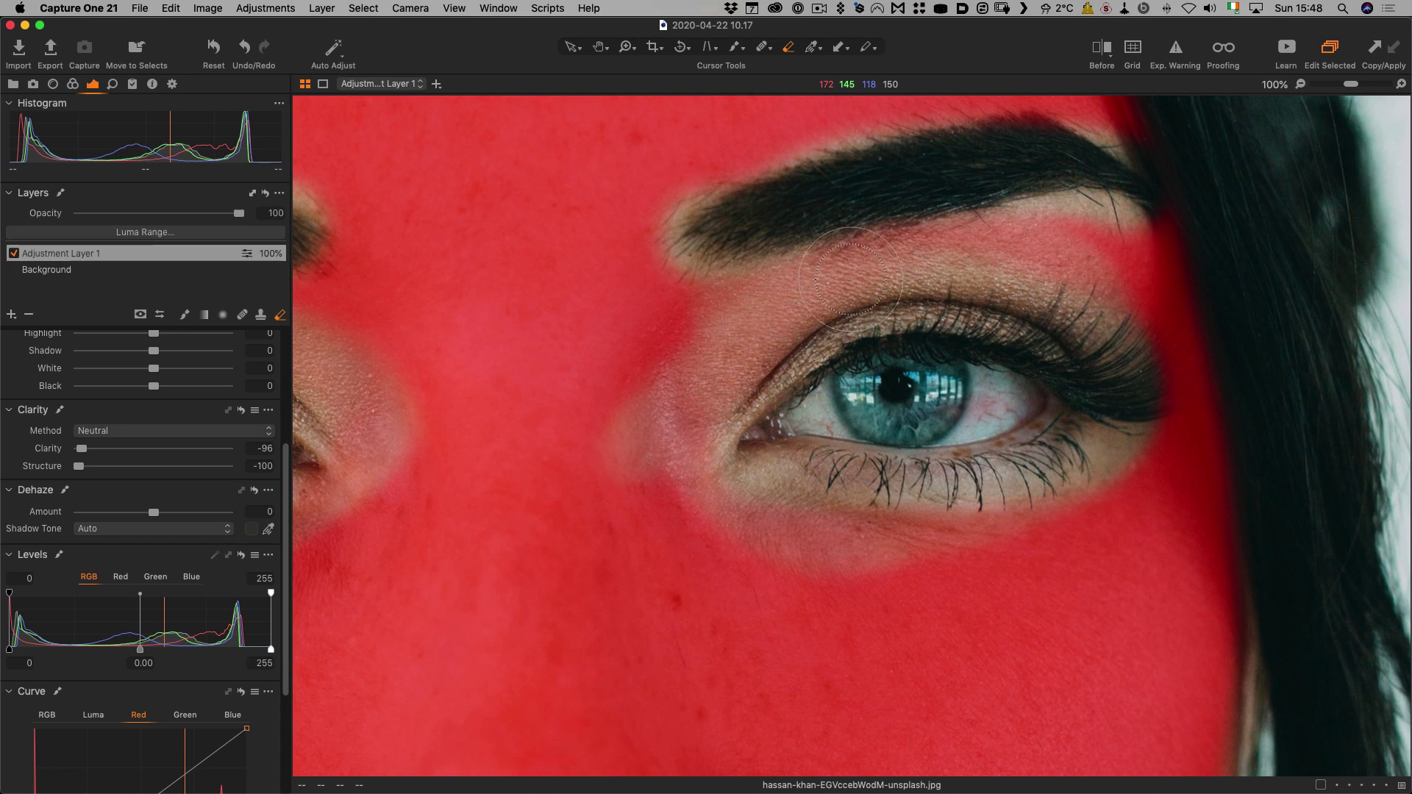
mouse_move(957, 305)
mouse_down()
mouse_move(839, 288)
mouse_move(842, 313)
mouse_up()
scroll(640, 355, down, 5)
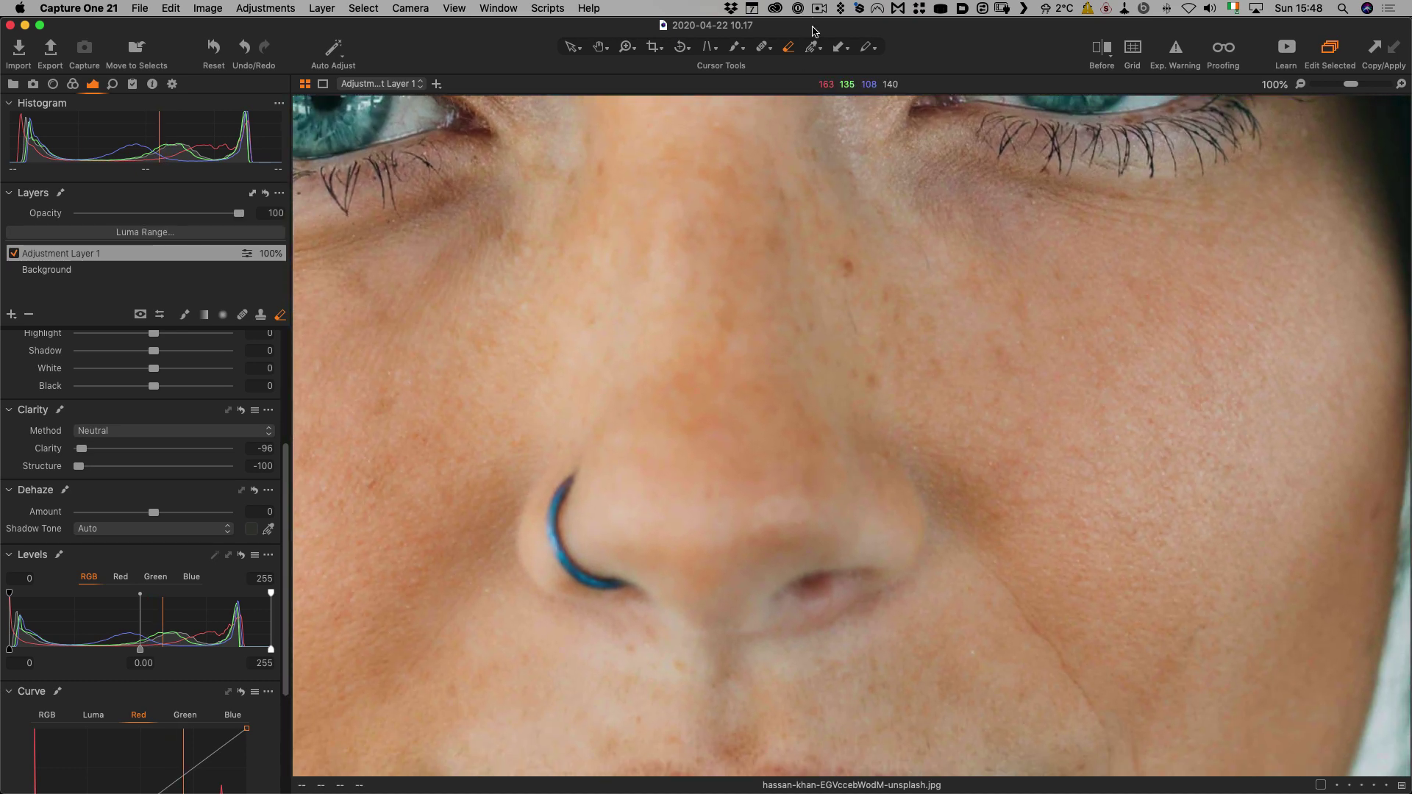
scroll(735, 385, down, 2)
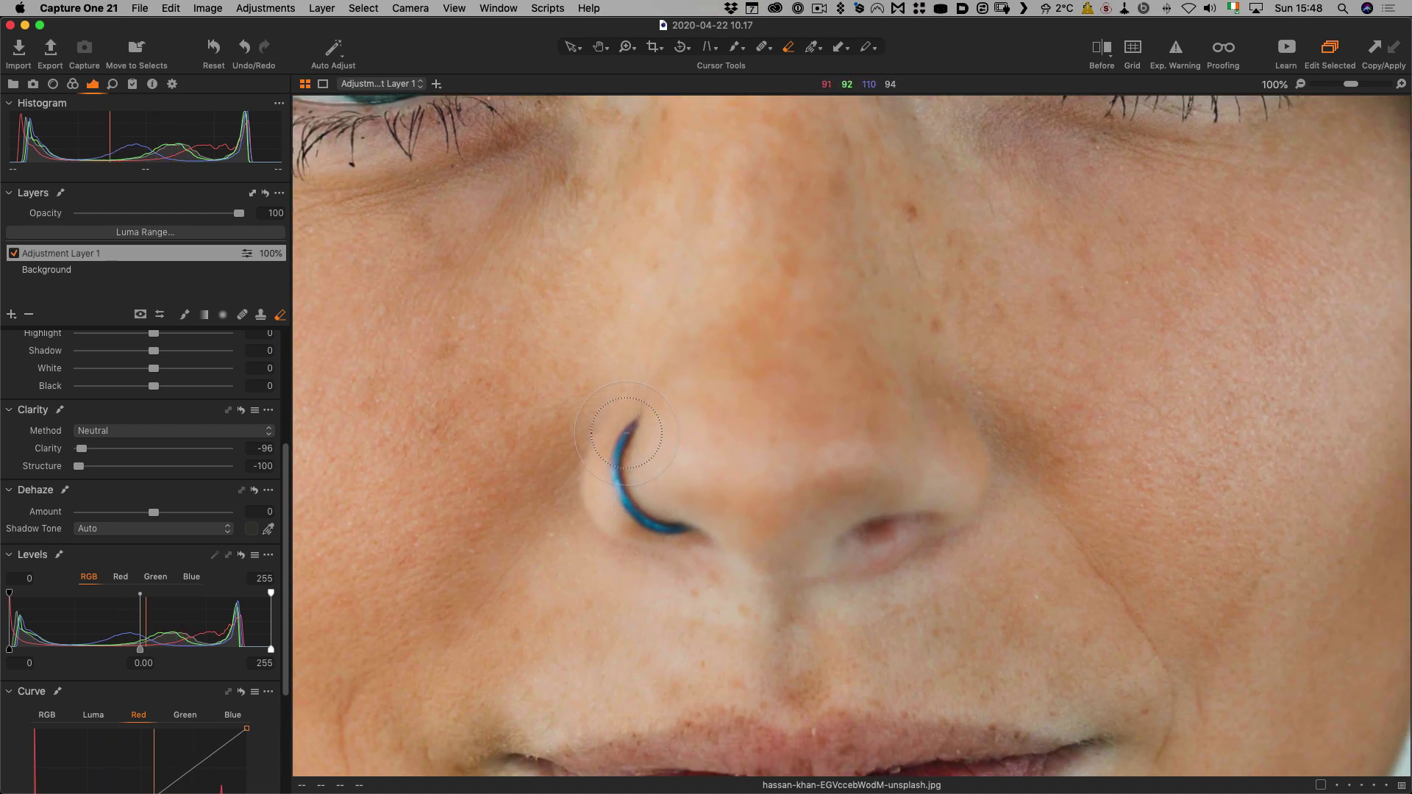
Shrink the eraser brush and erase the mask from the nose ring.
key(bracketleft)
key(bracketleft)
right_click(629, 434)
mouse_move(630, 425)
mouse_down()
mouse_move(631, 504)
mouse_move(684, 526)
mouse_move(624, 495)
mouse_move(639, 419)
mouse_up()
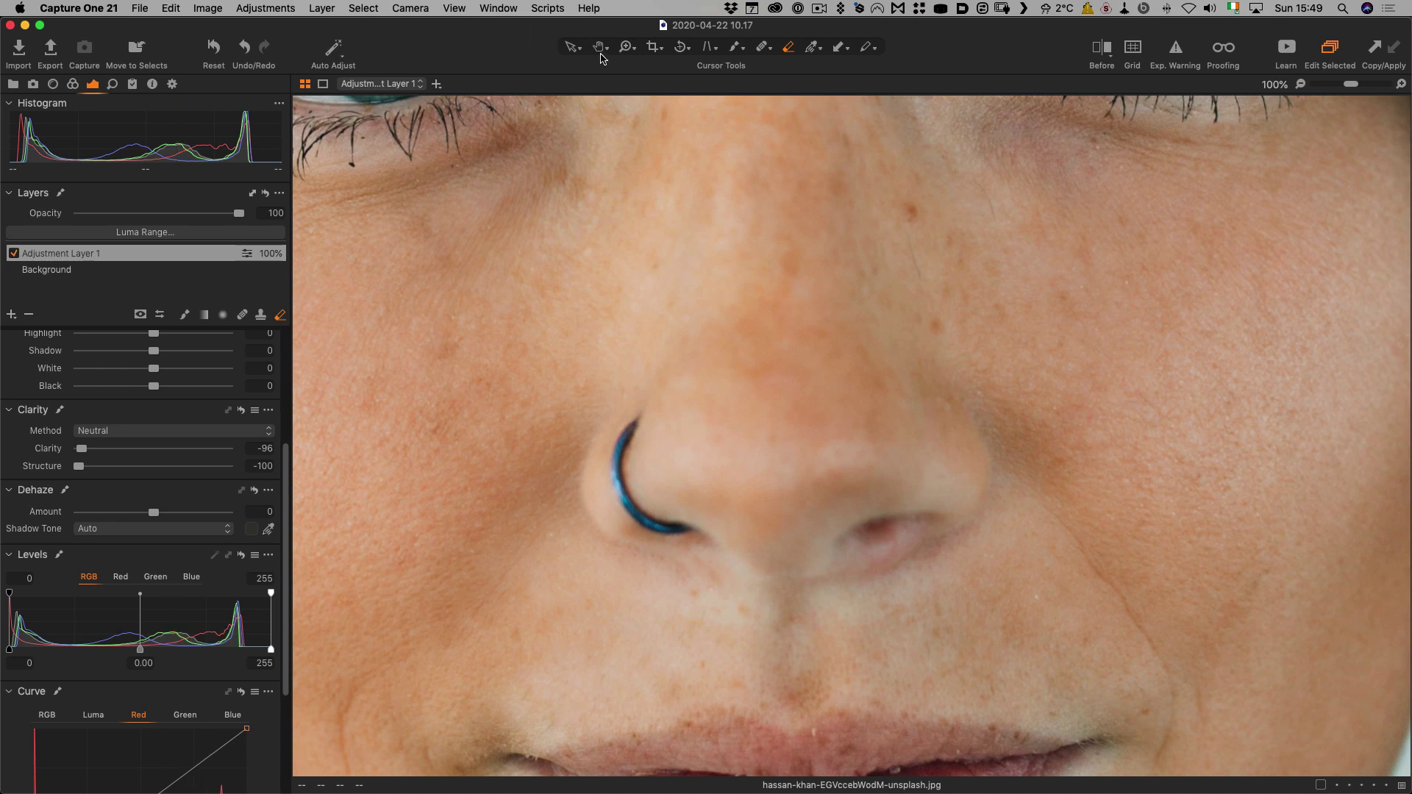
Fit the portrait, drop Adjustment Layer 1's opacity to 63, and toggle it to compare.
double_click(791, 391)
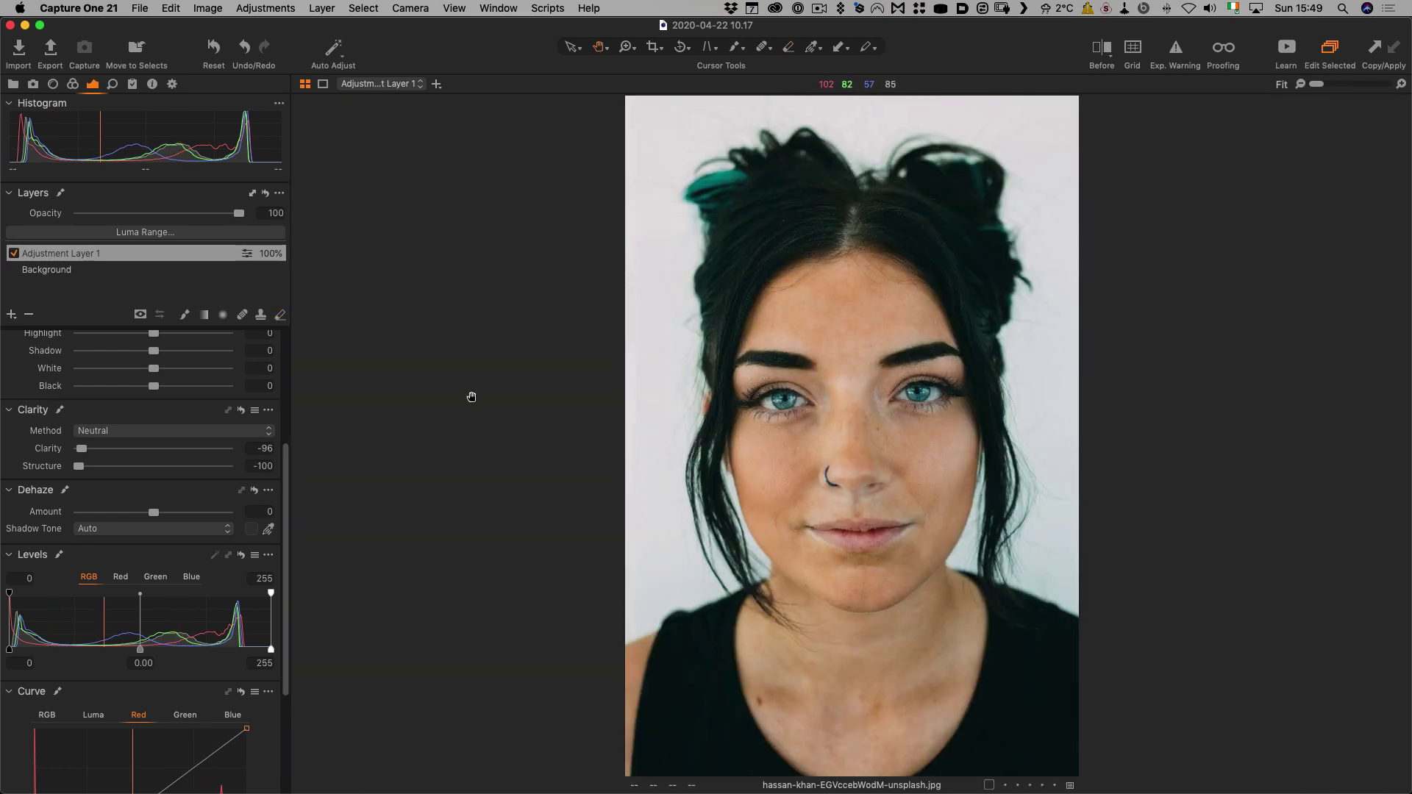
click(14, 256)
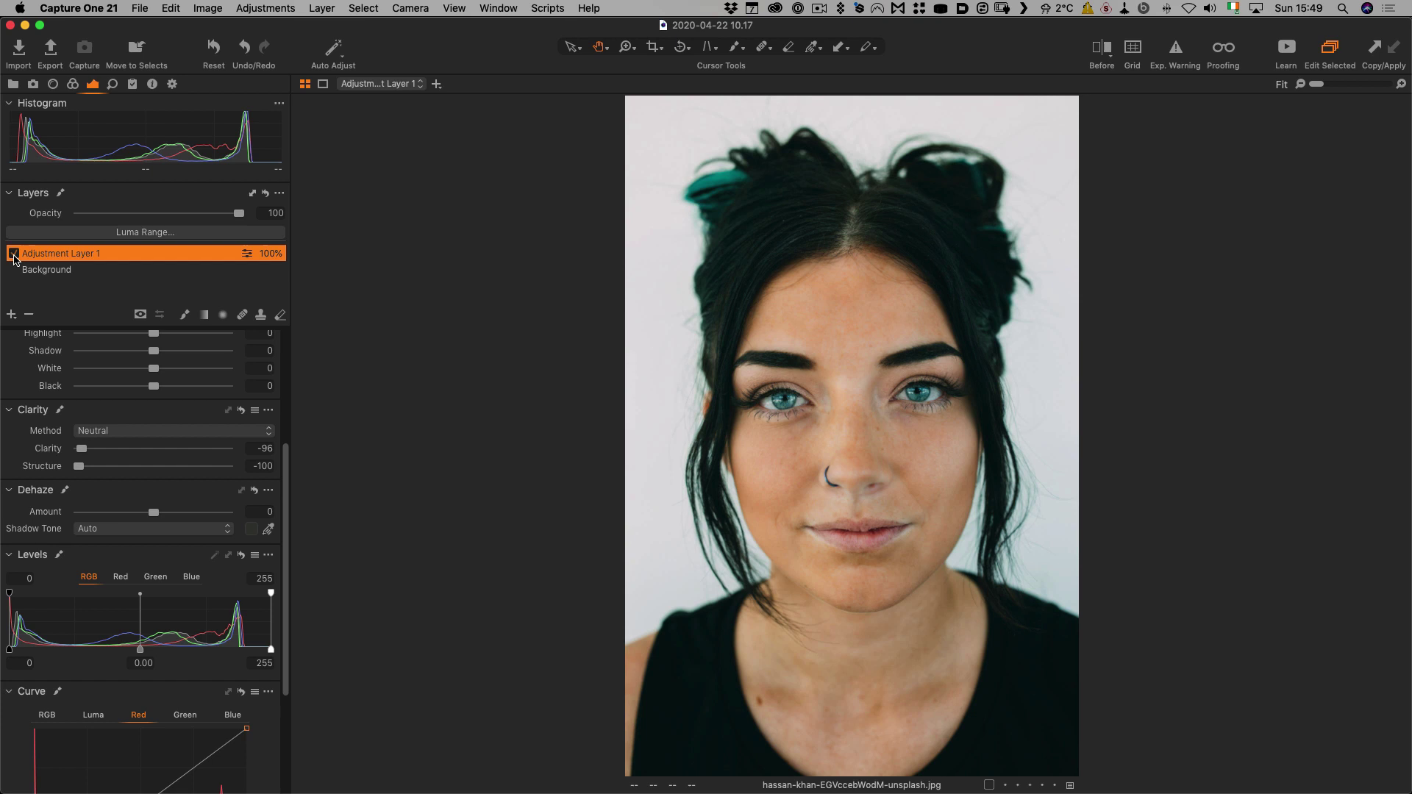
click(14, 256)
click(14, 256)
drag(215, 214, 180, 218)
click(13, 253)
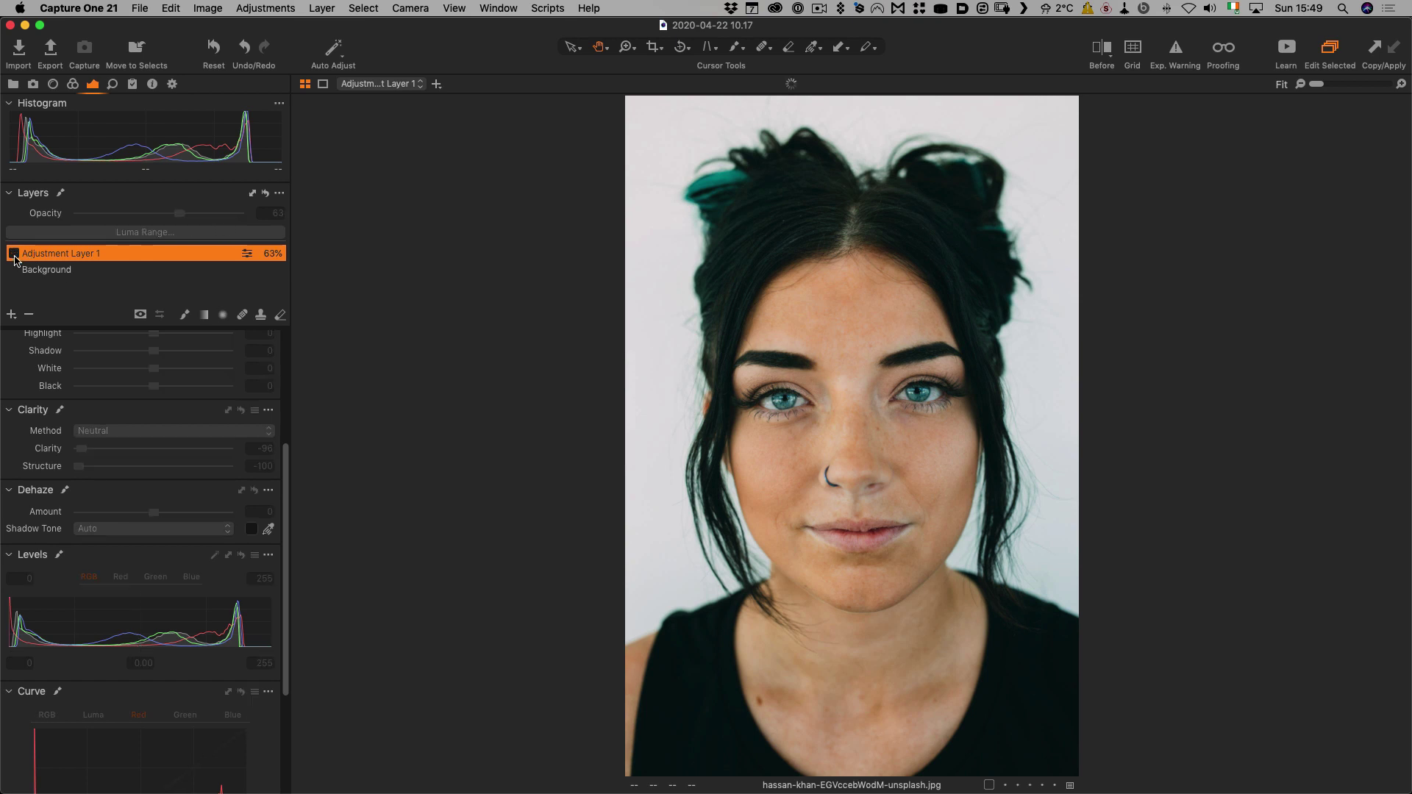
click(13, 254)
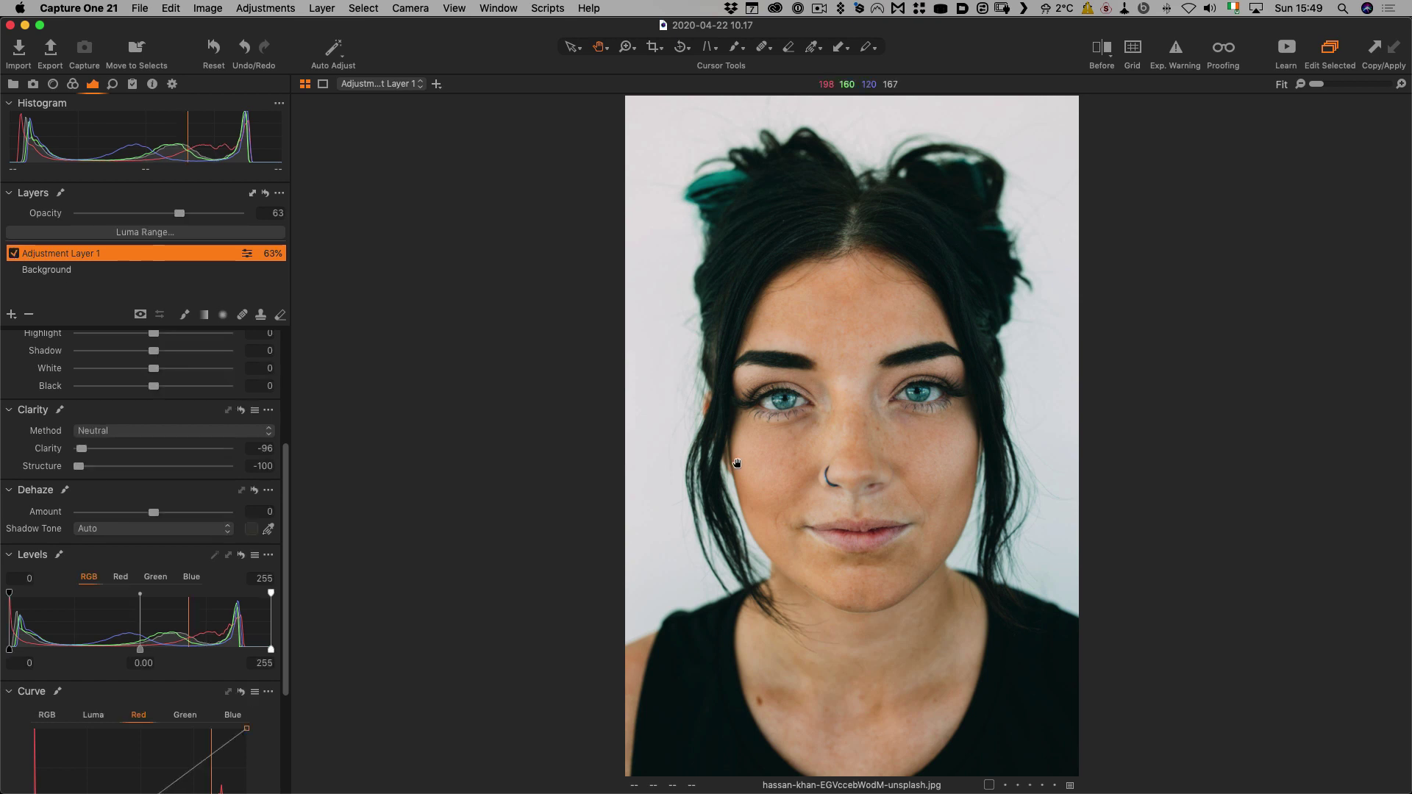